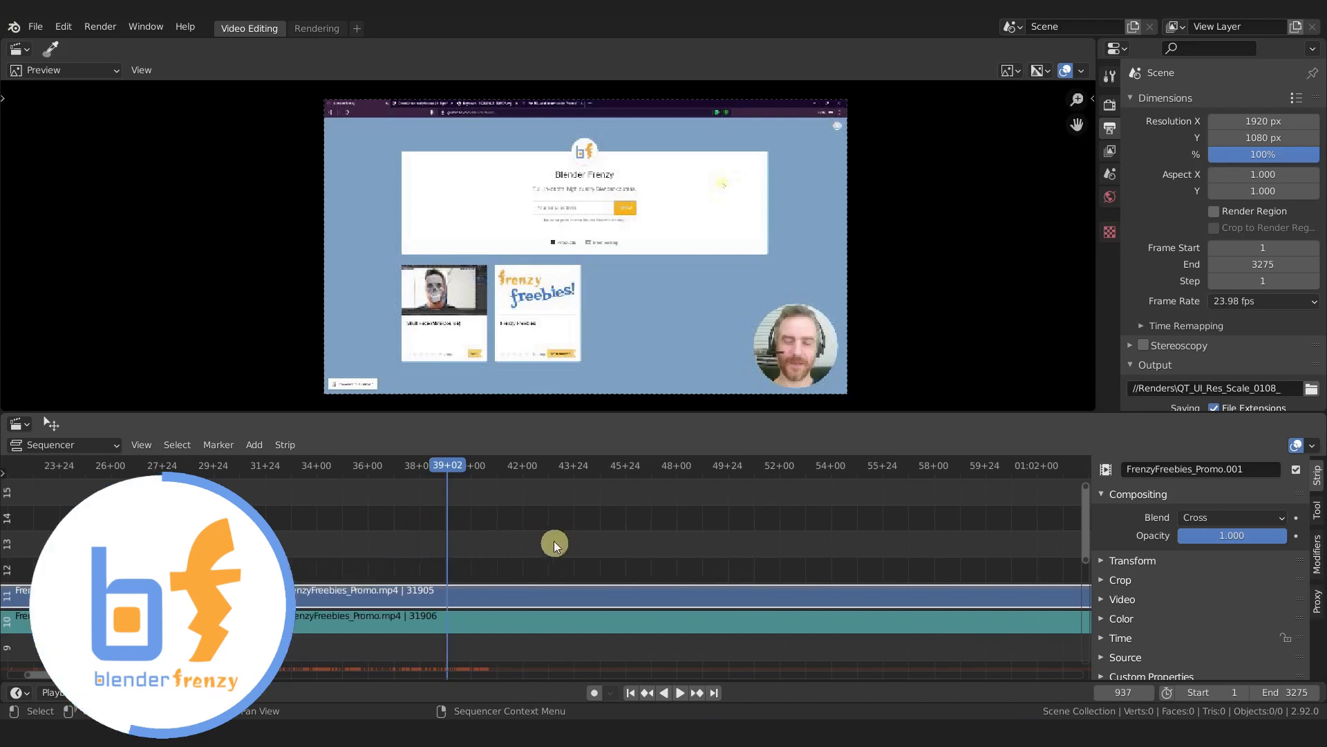
Step: Add a black Color strip, move it to channel 12, and stretch it to 222 frames ending at frame 1158
key(shift+a)
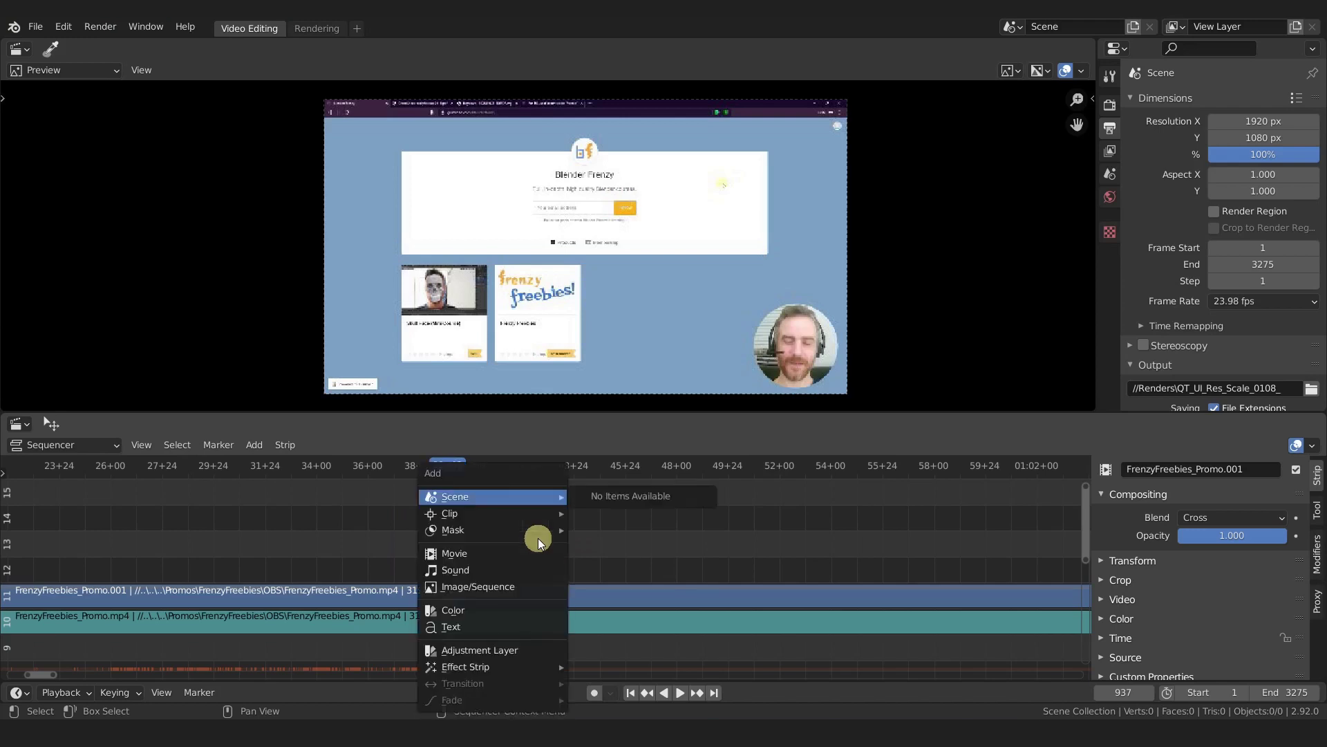
click(480, 617)
key(g)
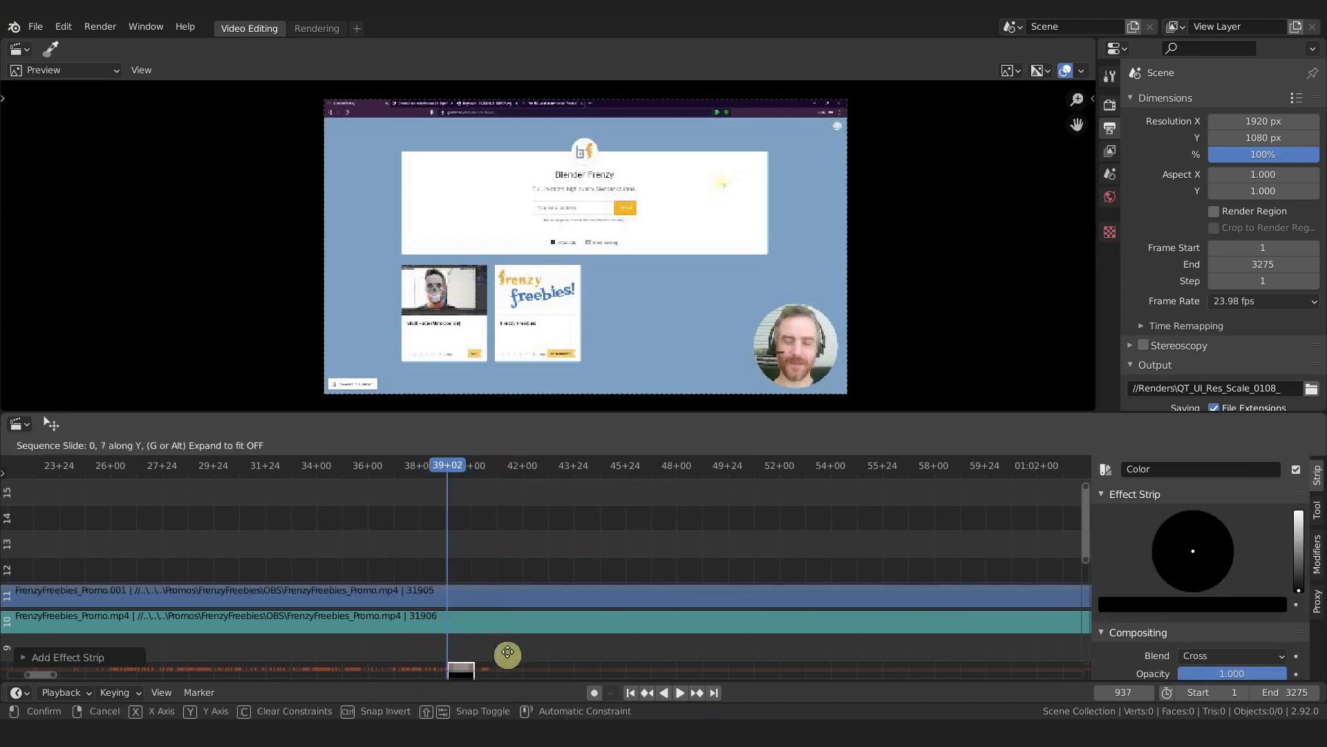
click(504, 567)
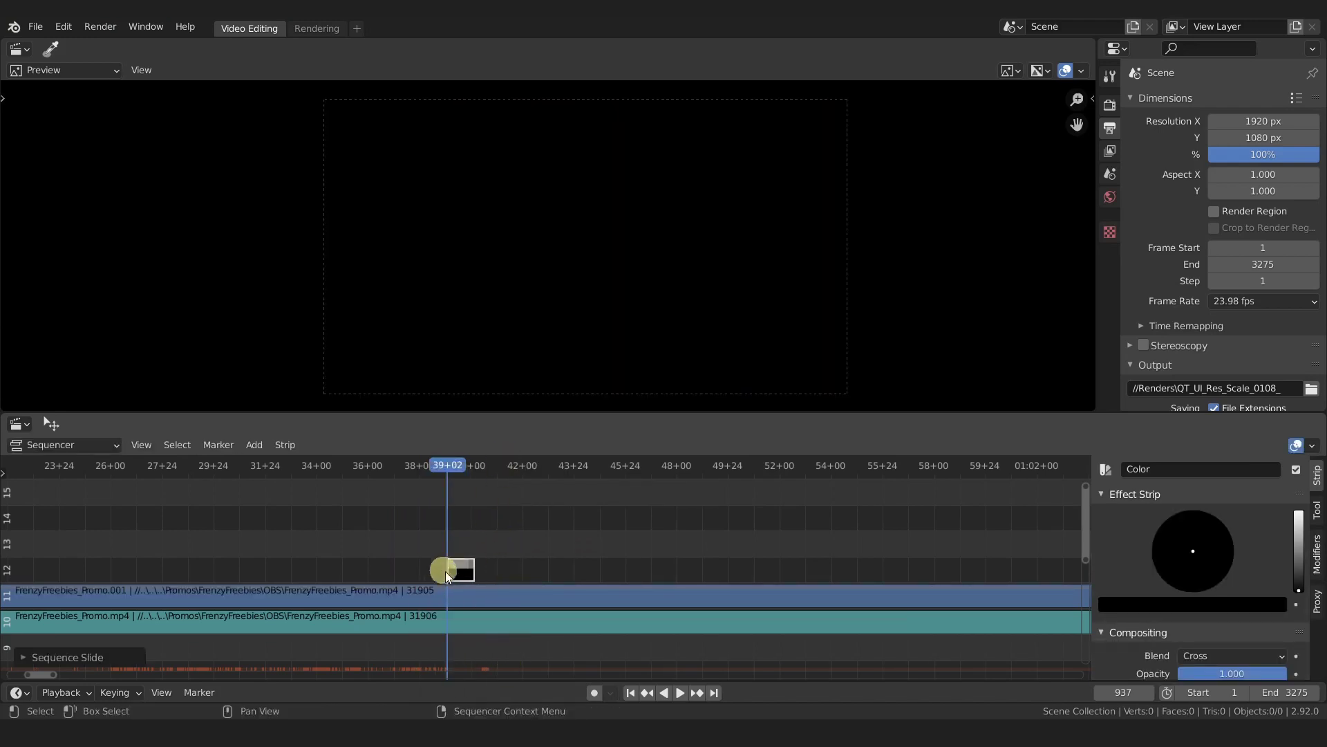
drag(473, 568, 685, 569)
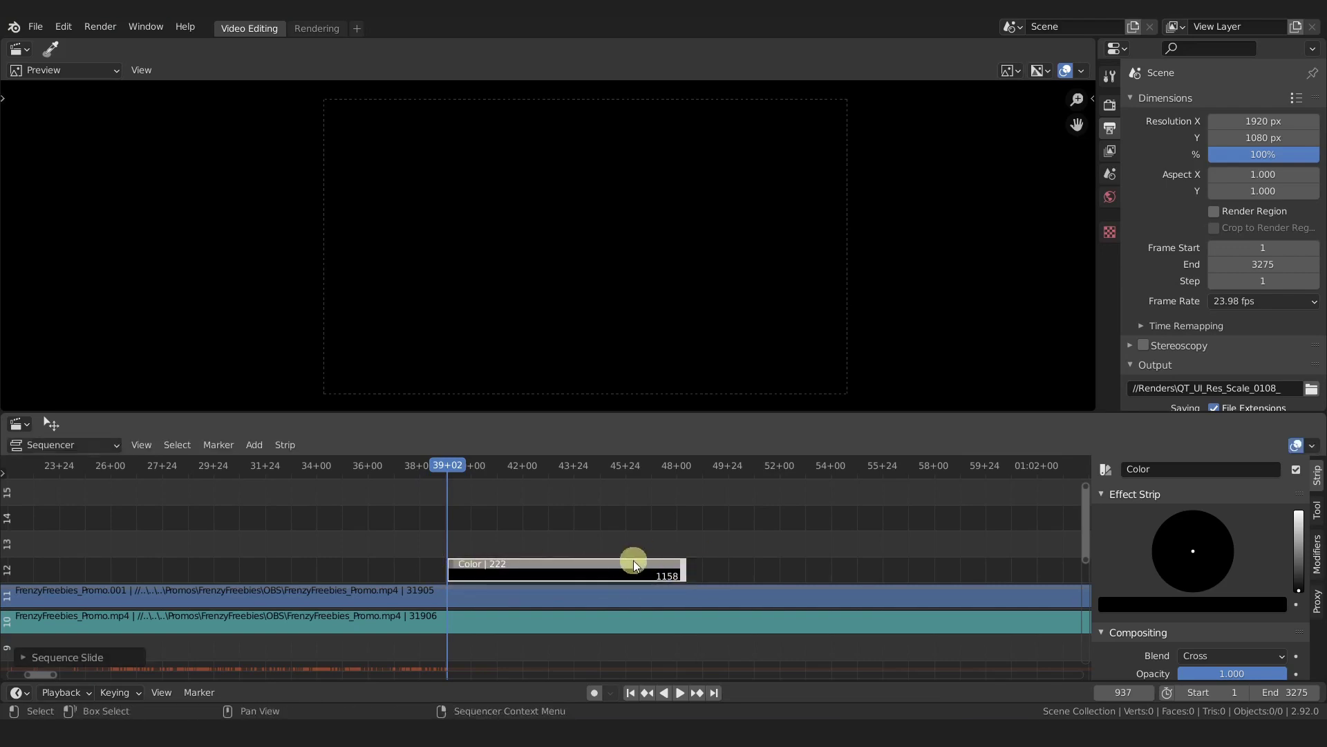
Step: Apply Fade Out to the Color strip so its opacity drops to 0 by frame 1158
key(shift+a)
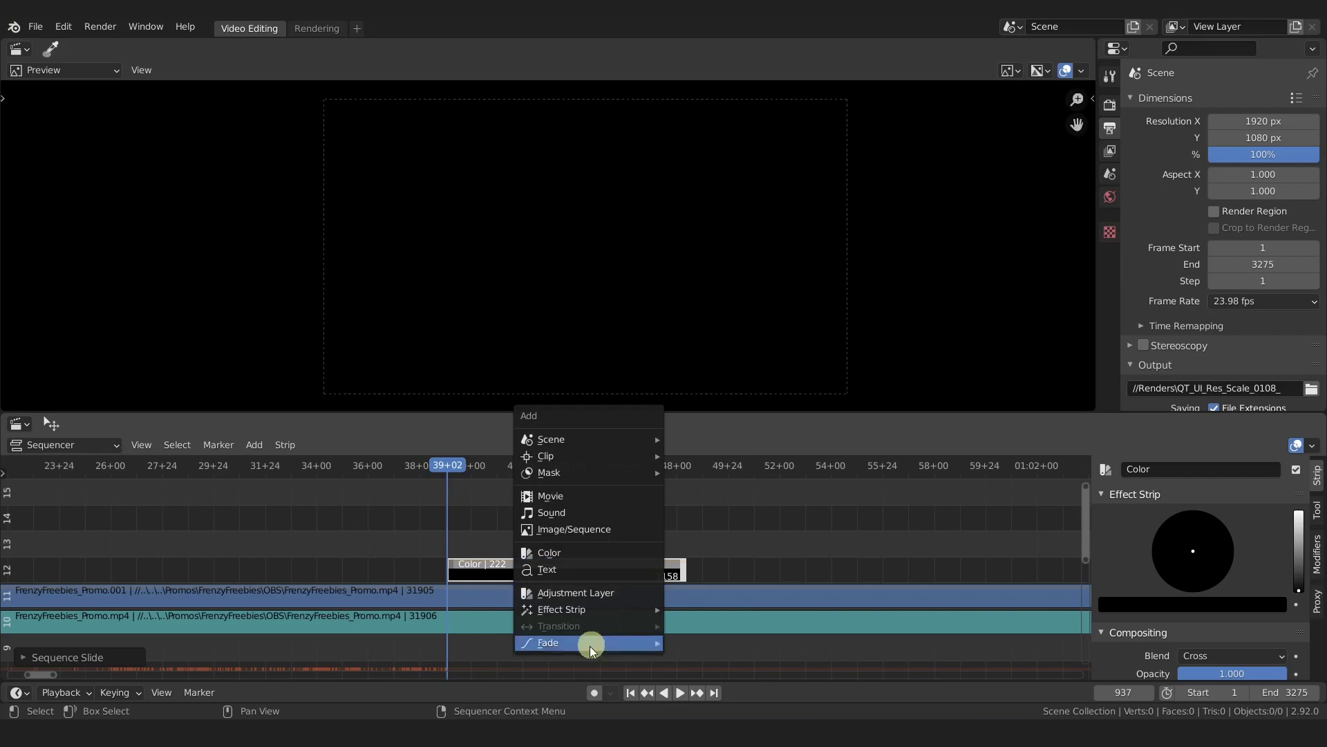
mouse_move(588, 649)
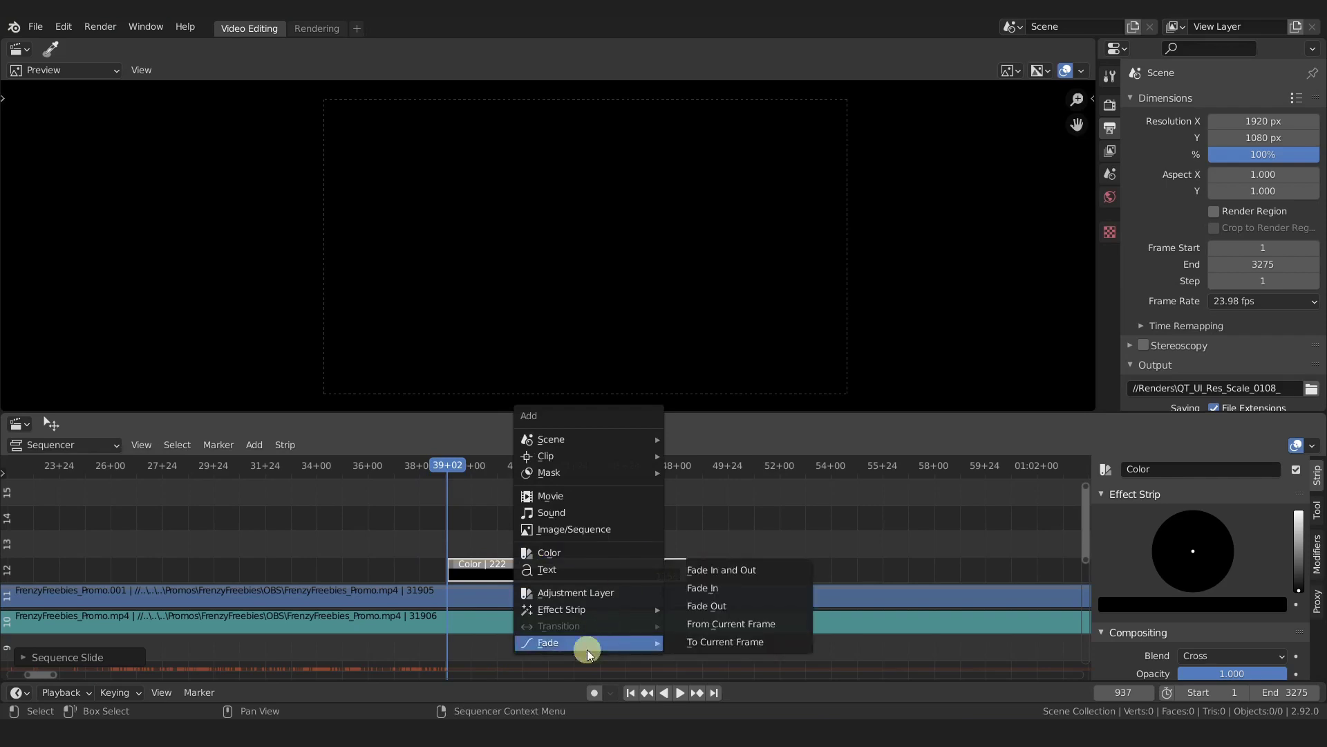
click(766, 605)
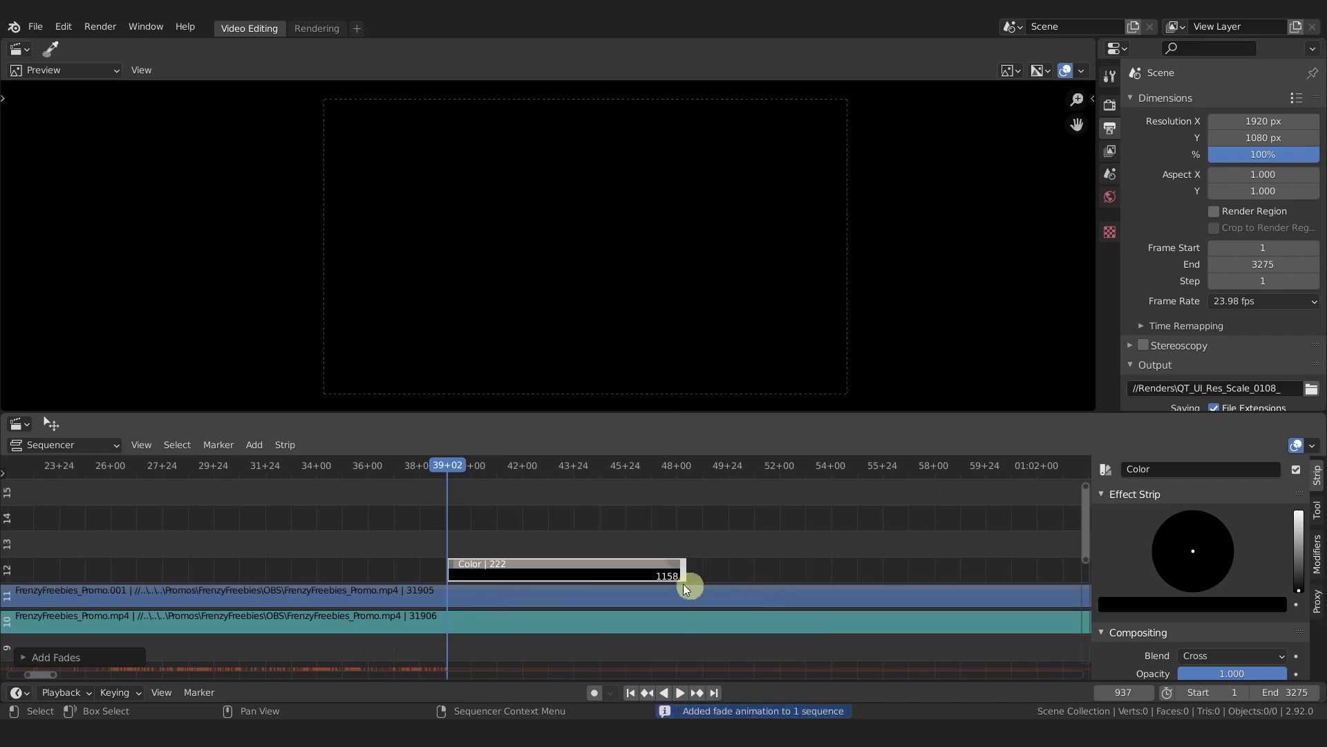
Step: Zoom in on the strip's end and scrub the playhead through the fade to check it
ctrl+middle_drag(689, 570, 566, 525)
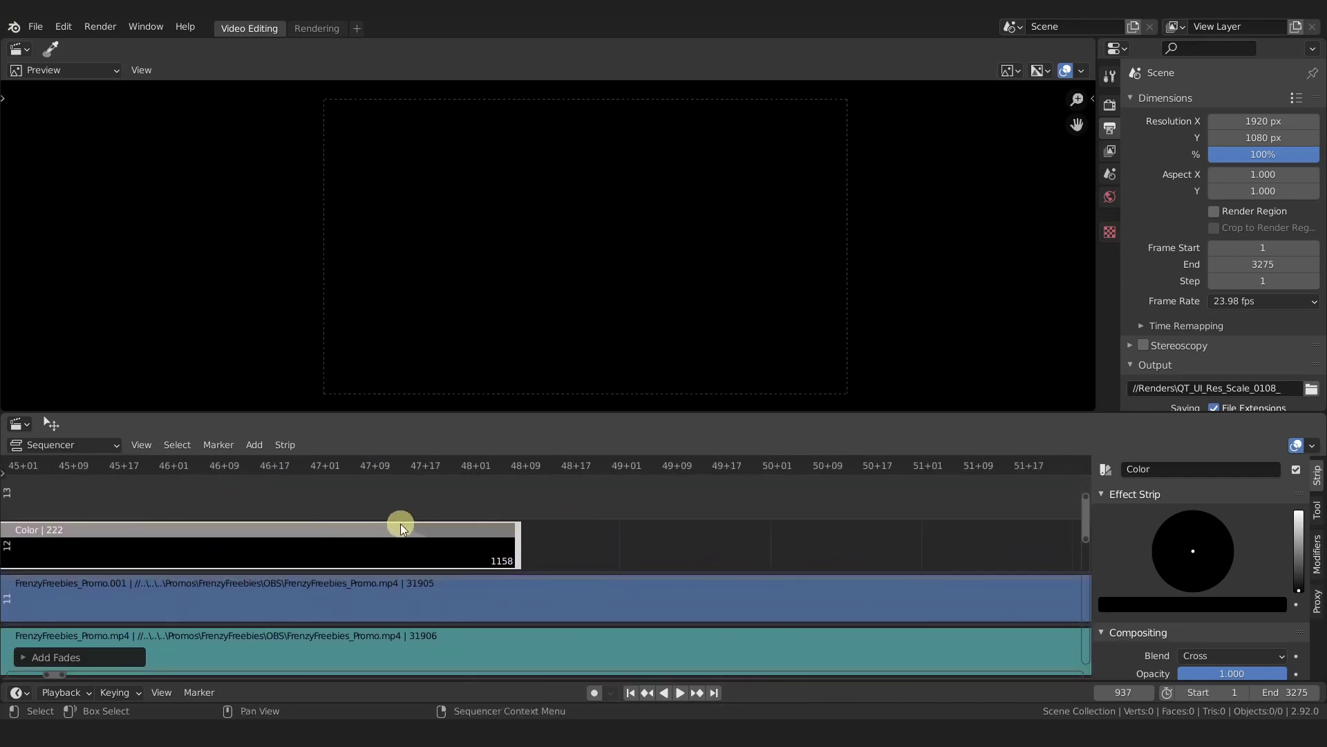
drag(344, 468, 539, 503)
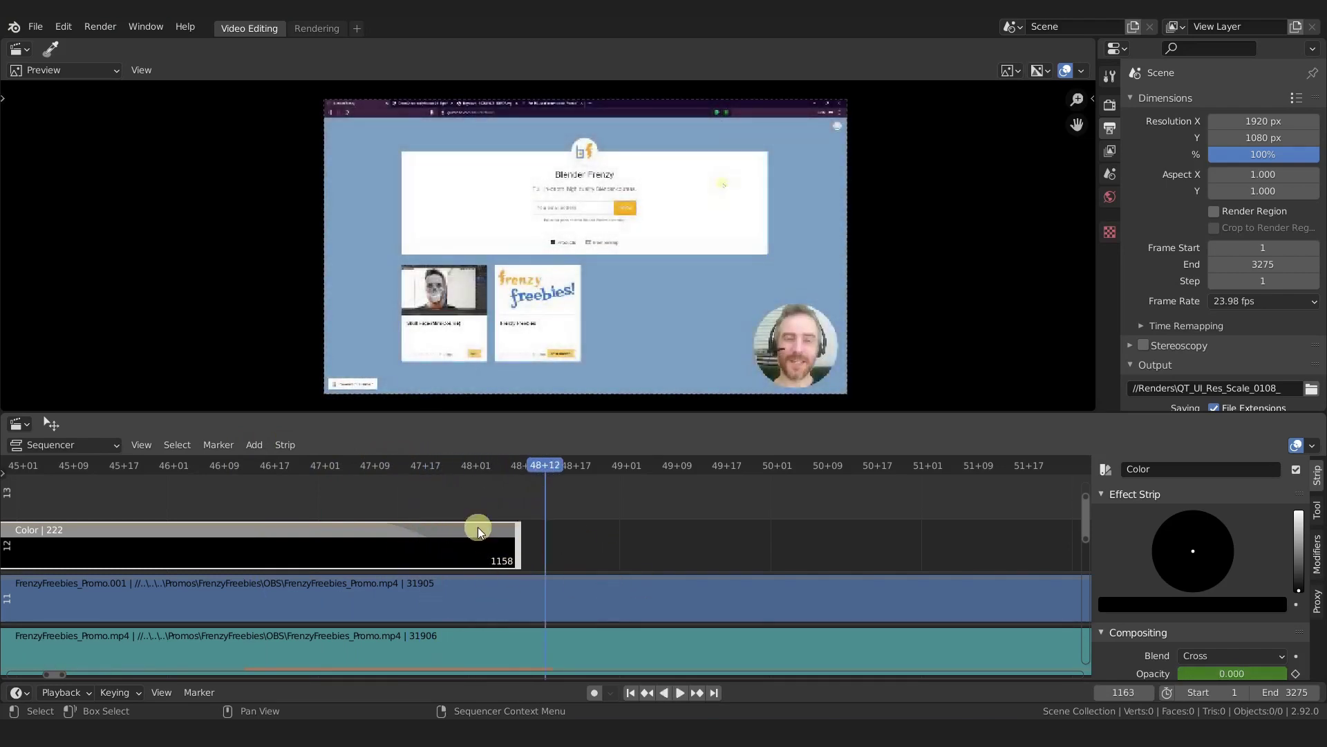
drag(370, 464, 577, 460)
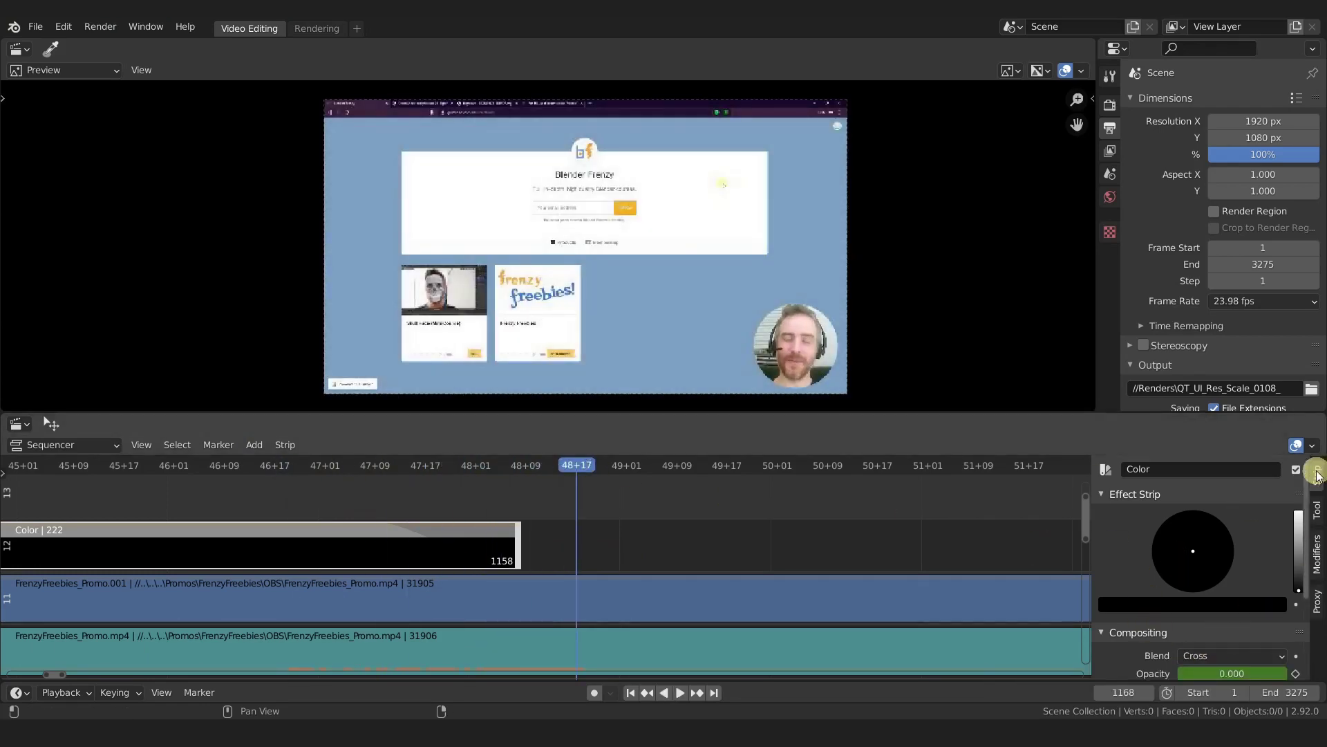
Step: Switch the Color strip's Blend mode to Alpha Over and scrub into the fade to check the overlay
scroll(1220, 641, down, 2)
click(1220, 598)
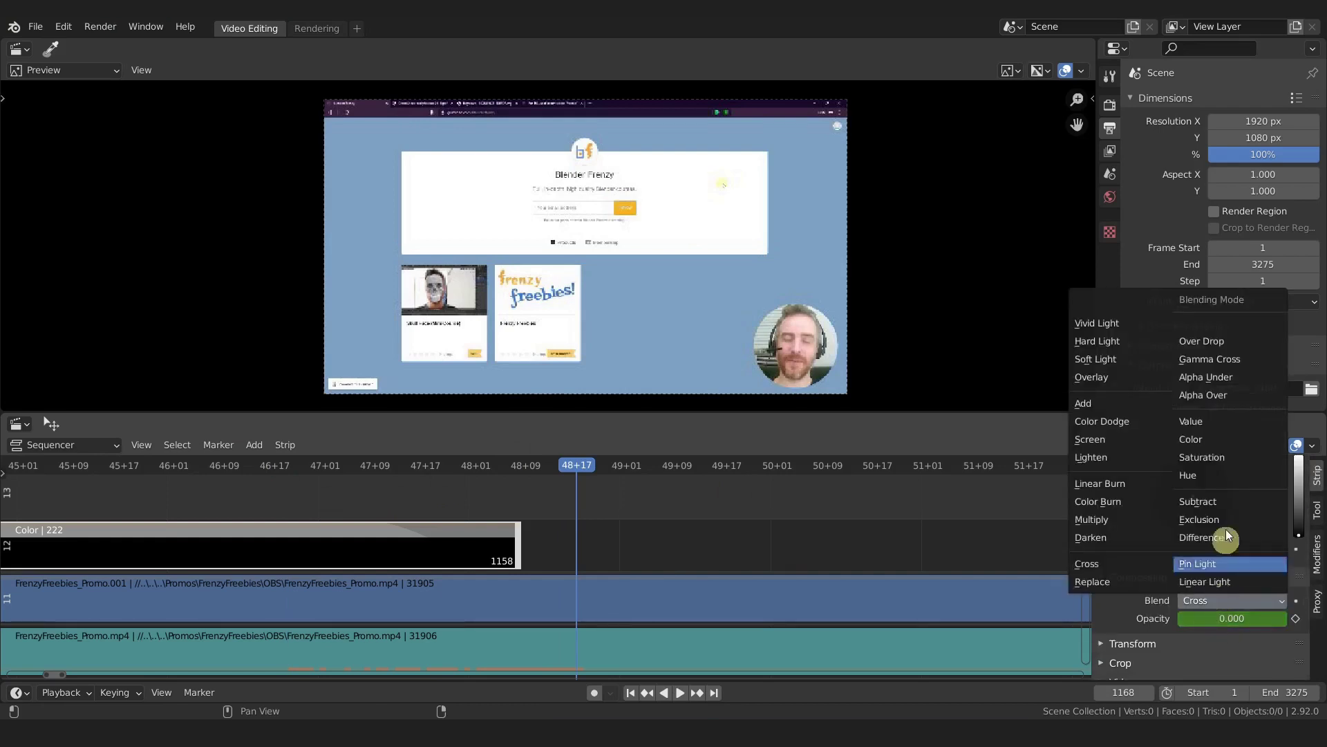
click(1233, 396)
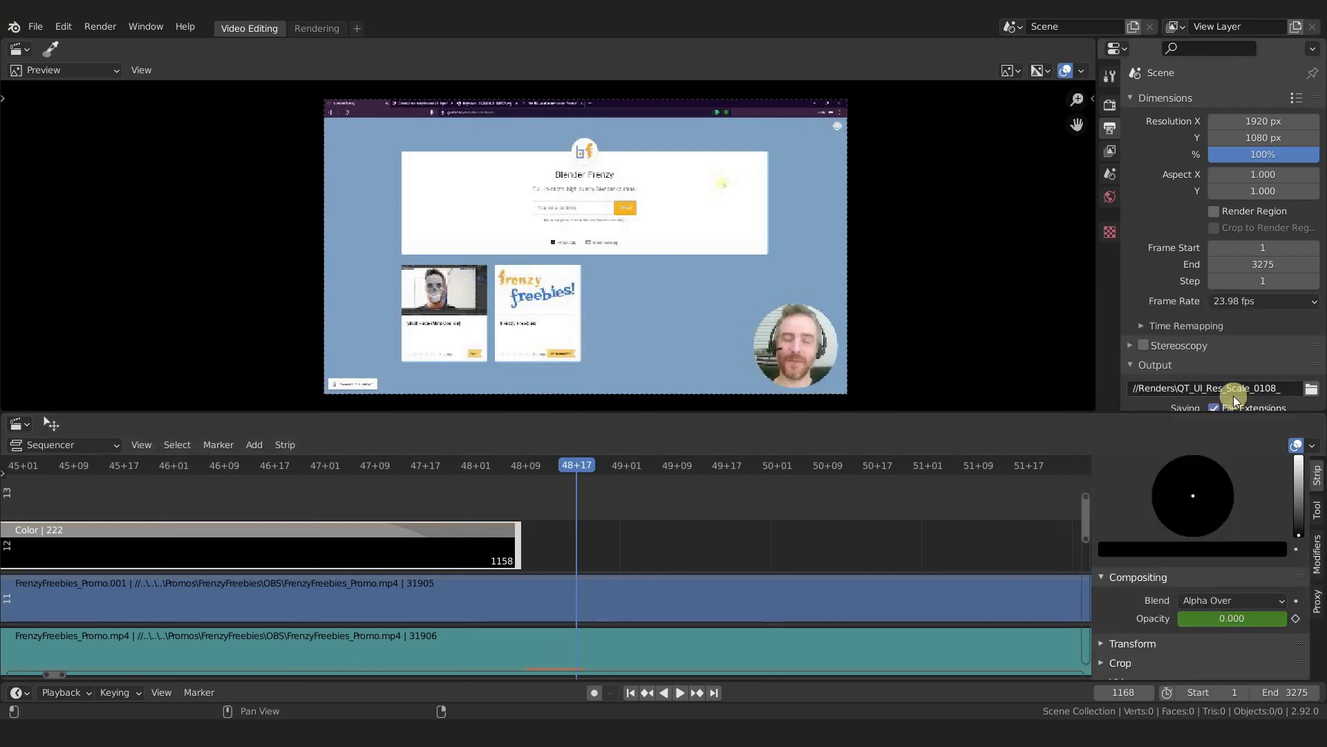
drag(578, 468, 465, 480)
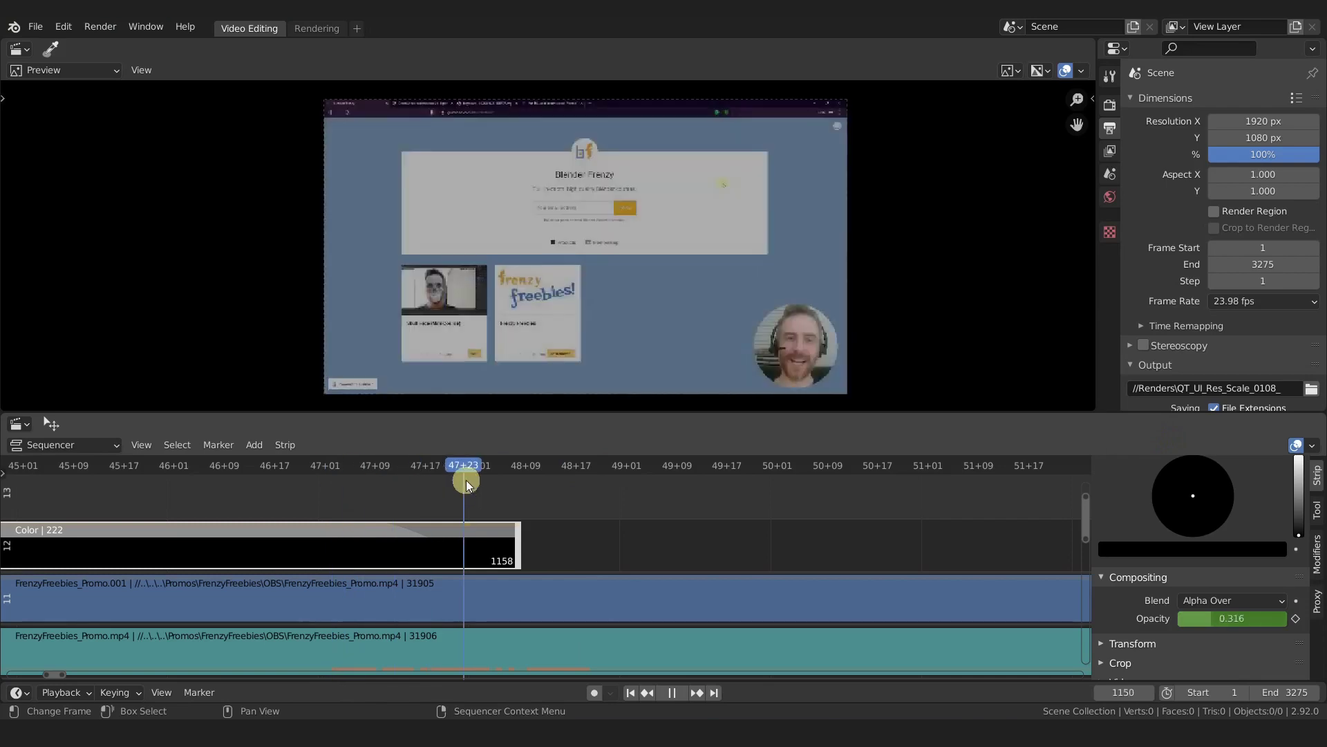
middle_drag(366, 541, 603, 529)
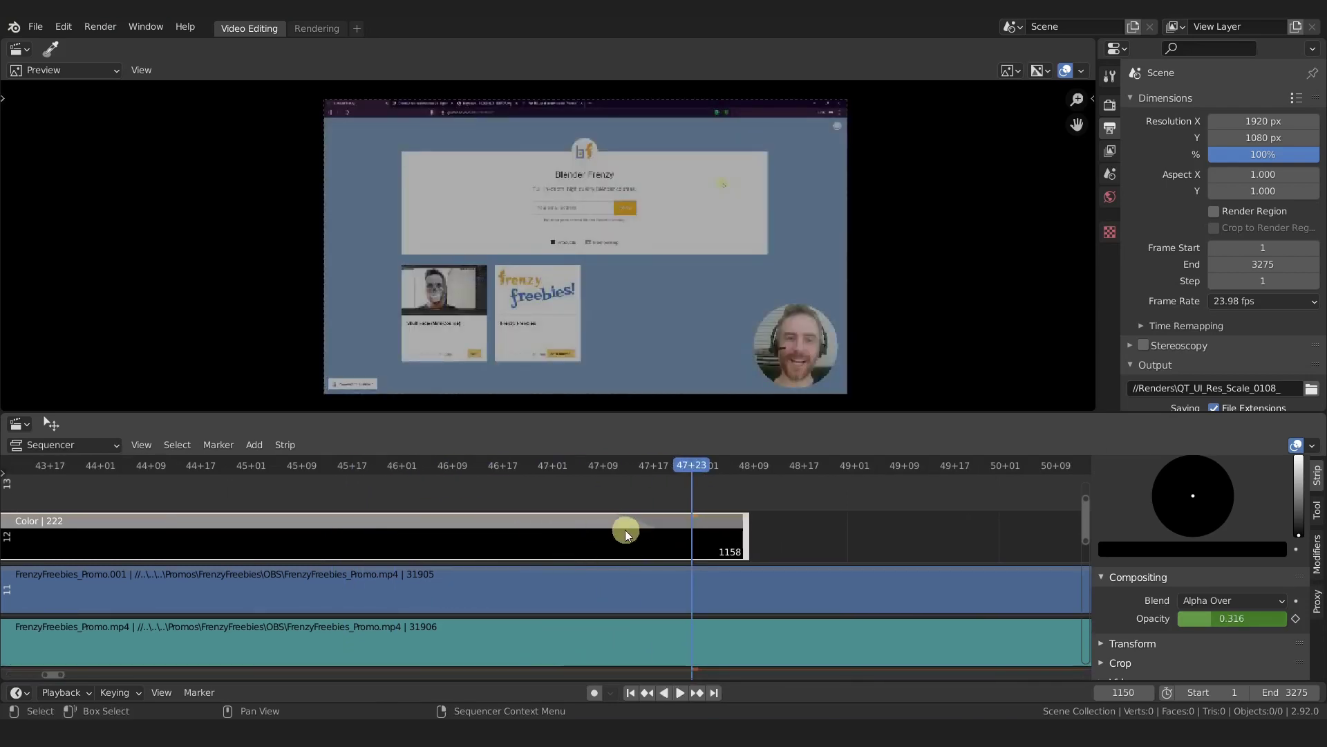
click(624, 531)
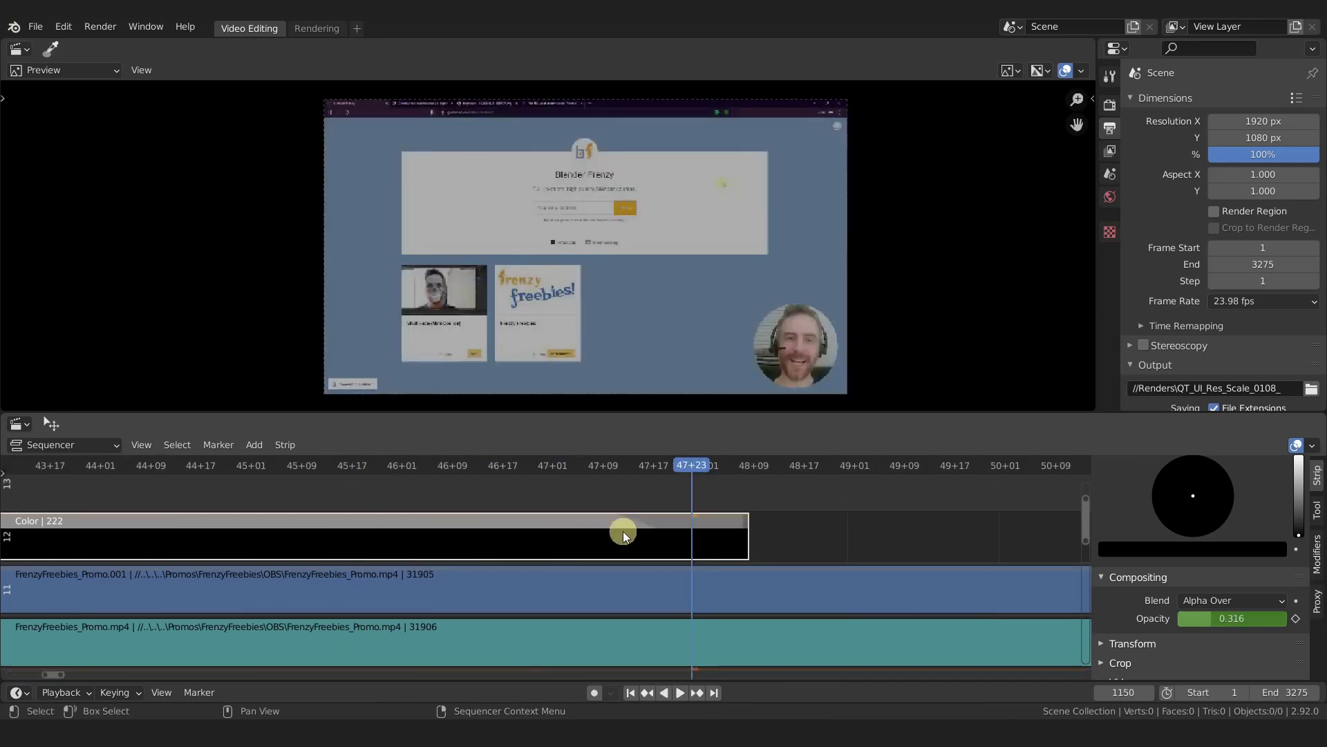
Step: Clear the existing fade from the Color strip via its context menu
right_click(623, 531)
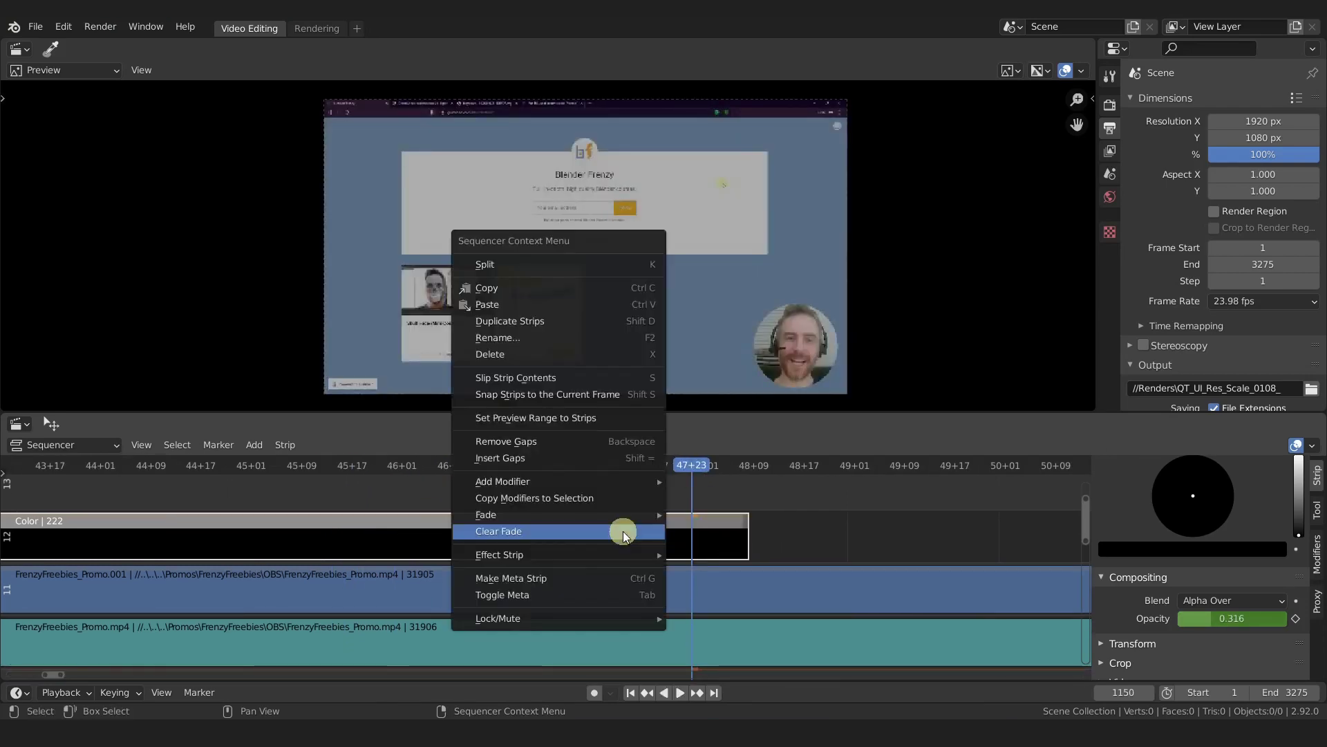
click(511, 533)
scroll(513, 532, down, 5)
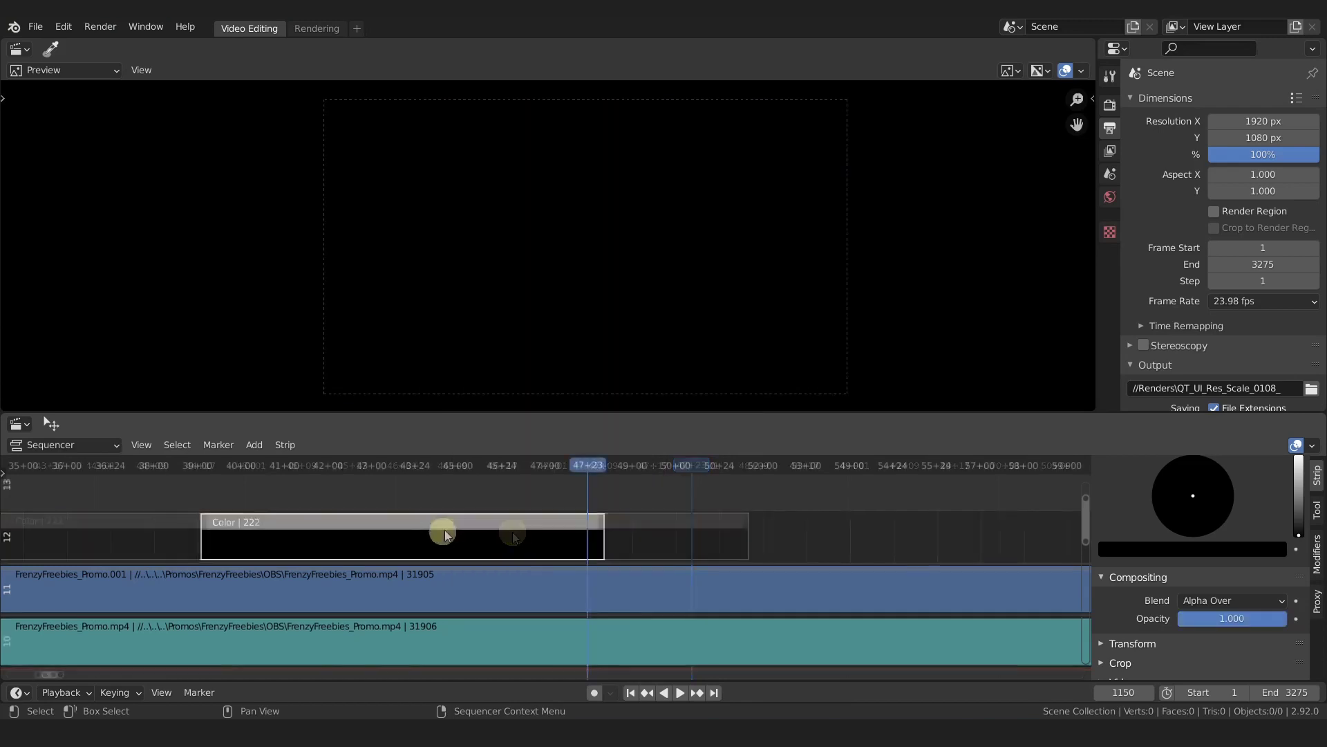
Step: Add a Fade In and Out to the Color strip and play it back to preview
key(shift+a)
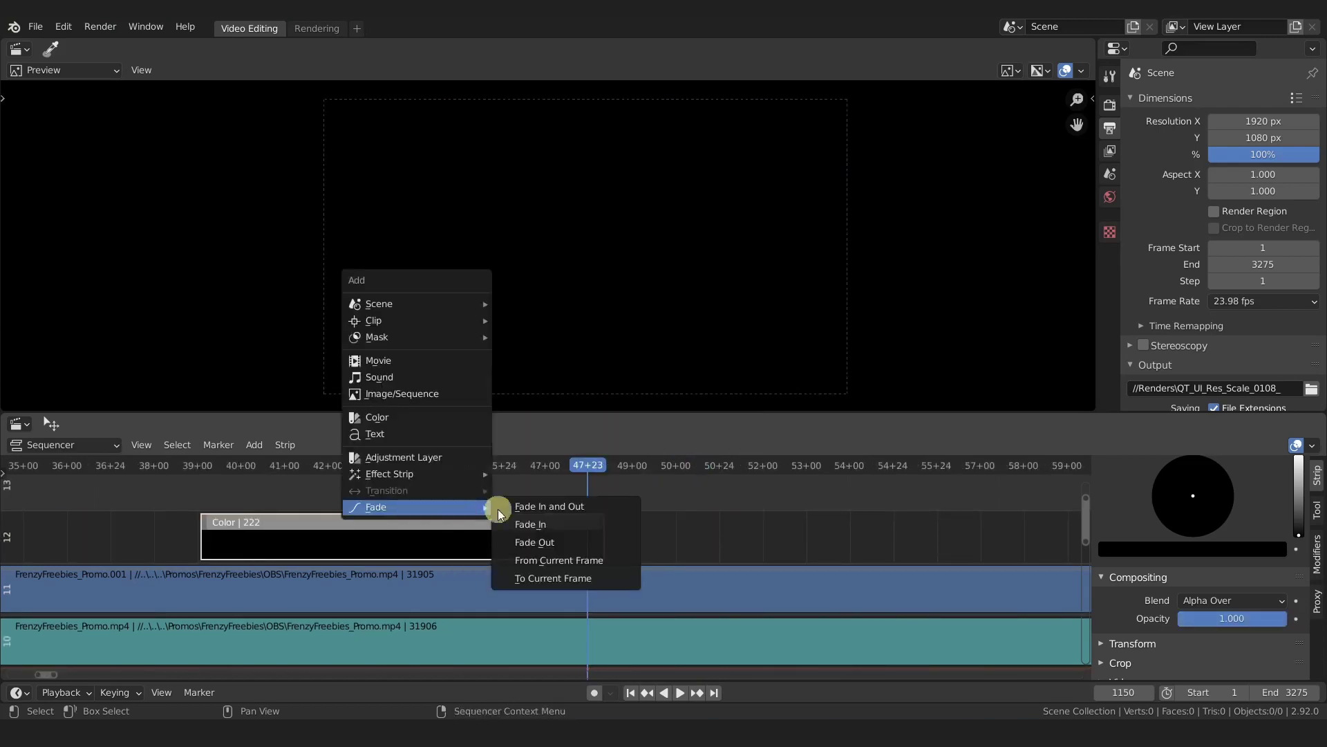
click(556, 507)
key(space)
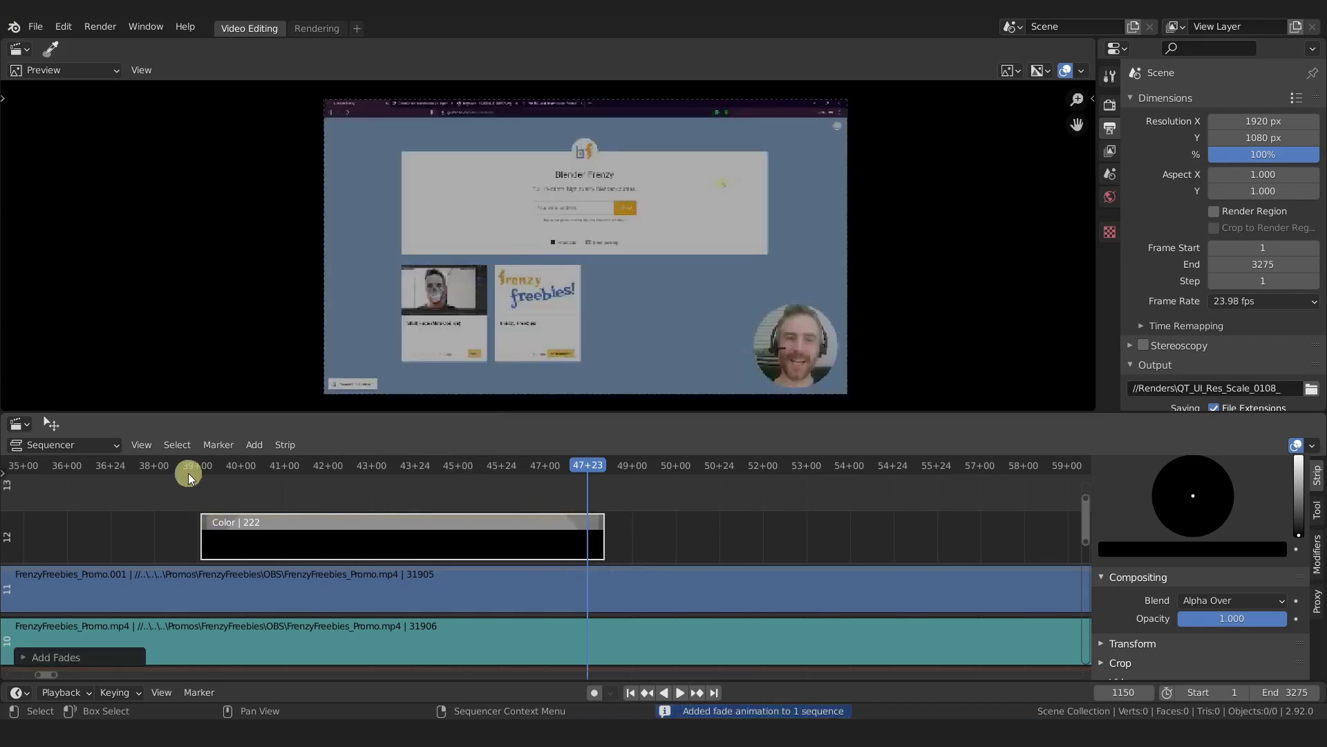
drag(187, 473, 631, 476)
key(space)
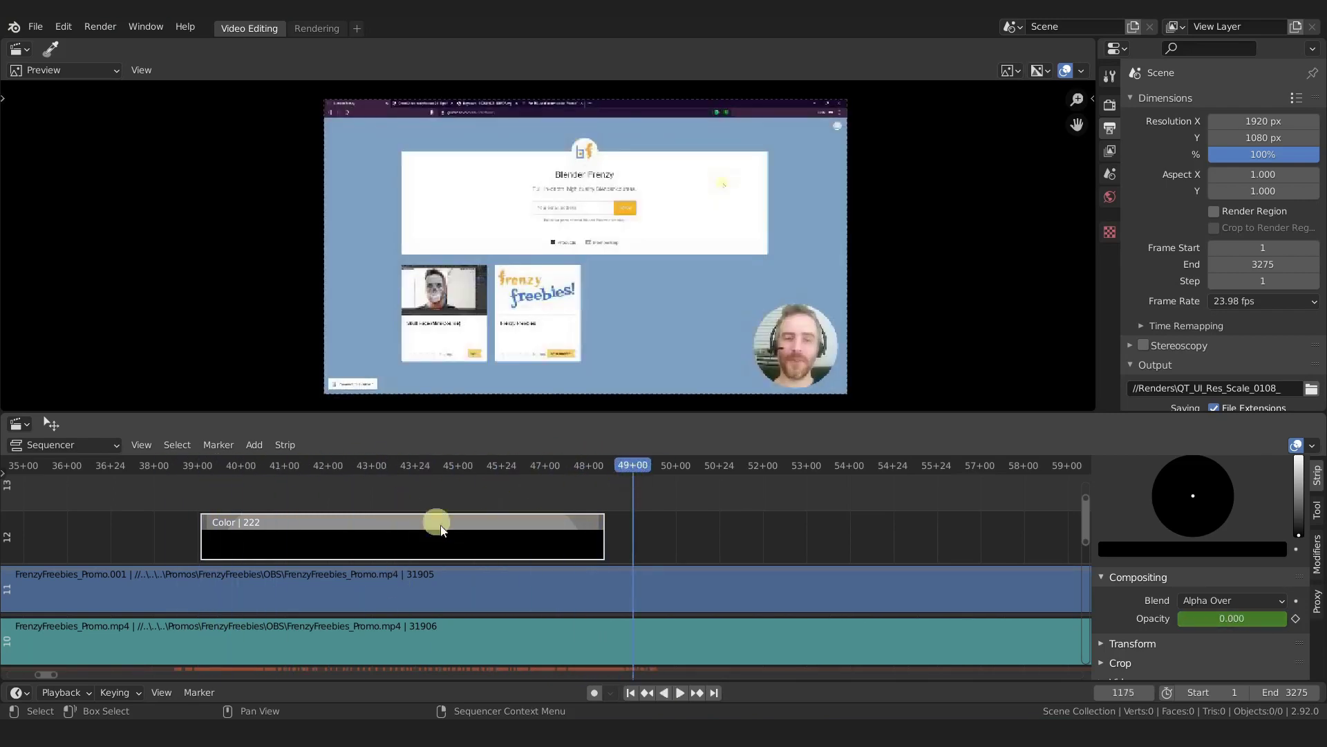
Step: Clear the fades again, leaving the strip at opacity 1.000 with no keyframes
right_click(487, 508)
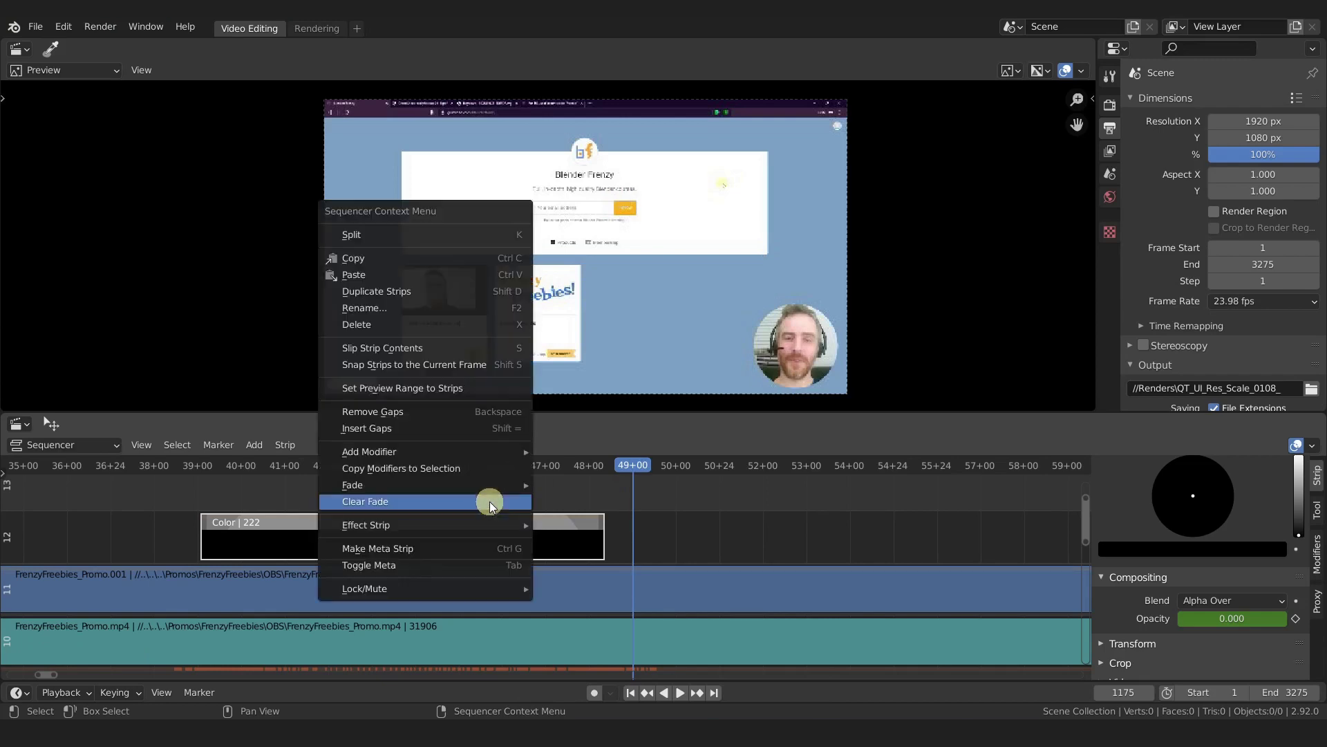
click(476, 508)
key(shift+a)
mouse_move(475, 503)
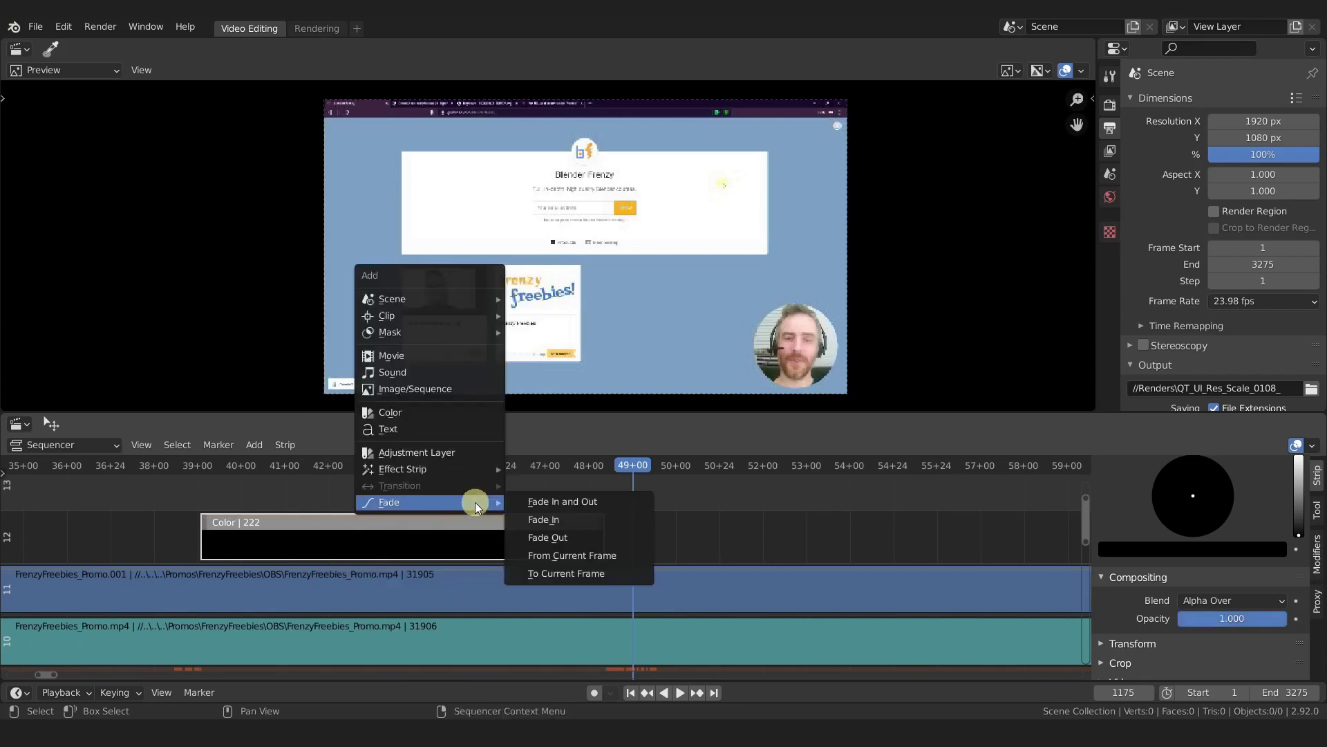
click(619, 573)
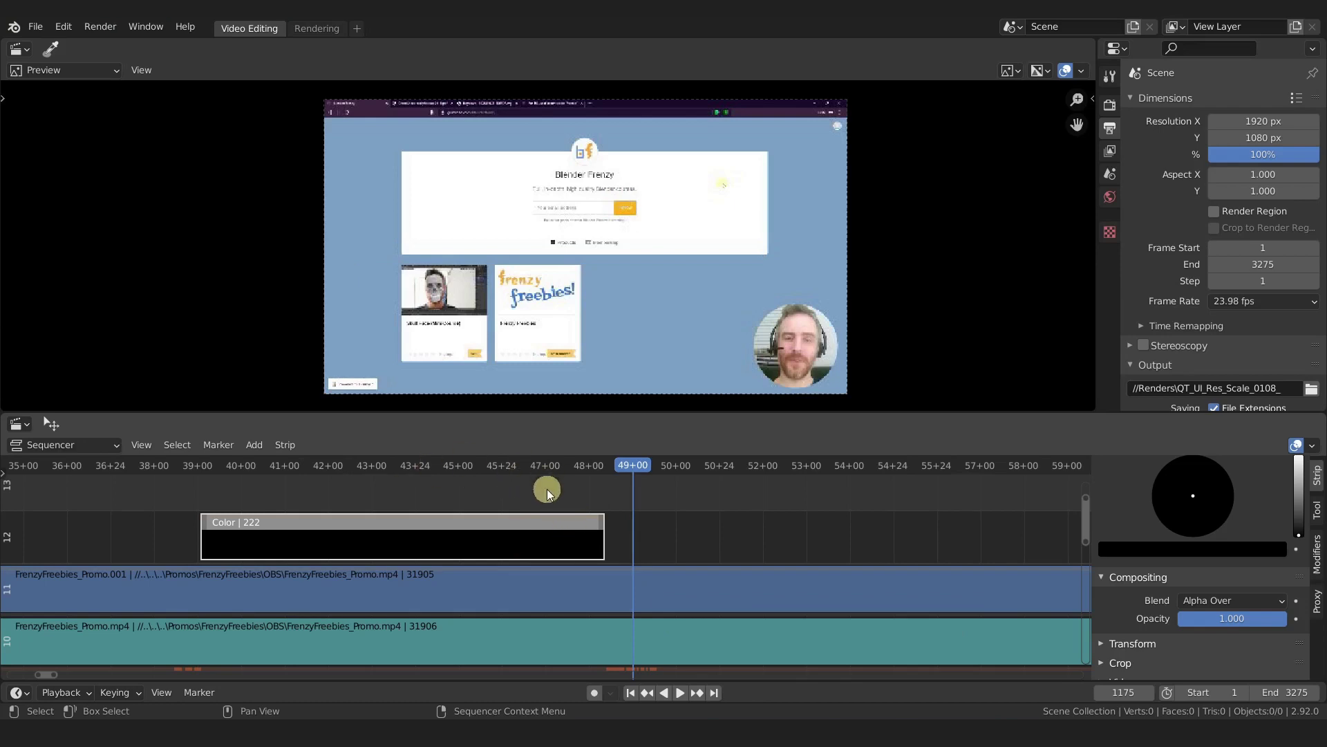
Step: Show frame numbers with Ctrl+T, jump to the strip's end, then set the current frame to 1144
key(ctrl+t)
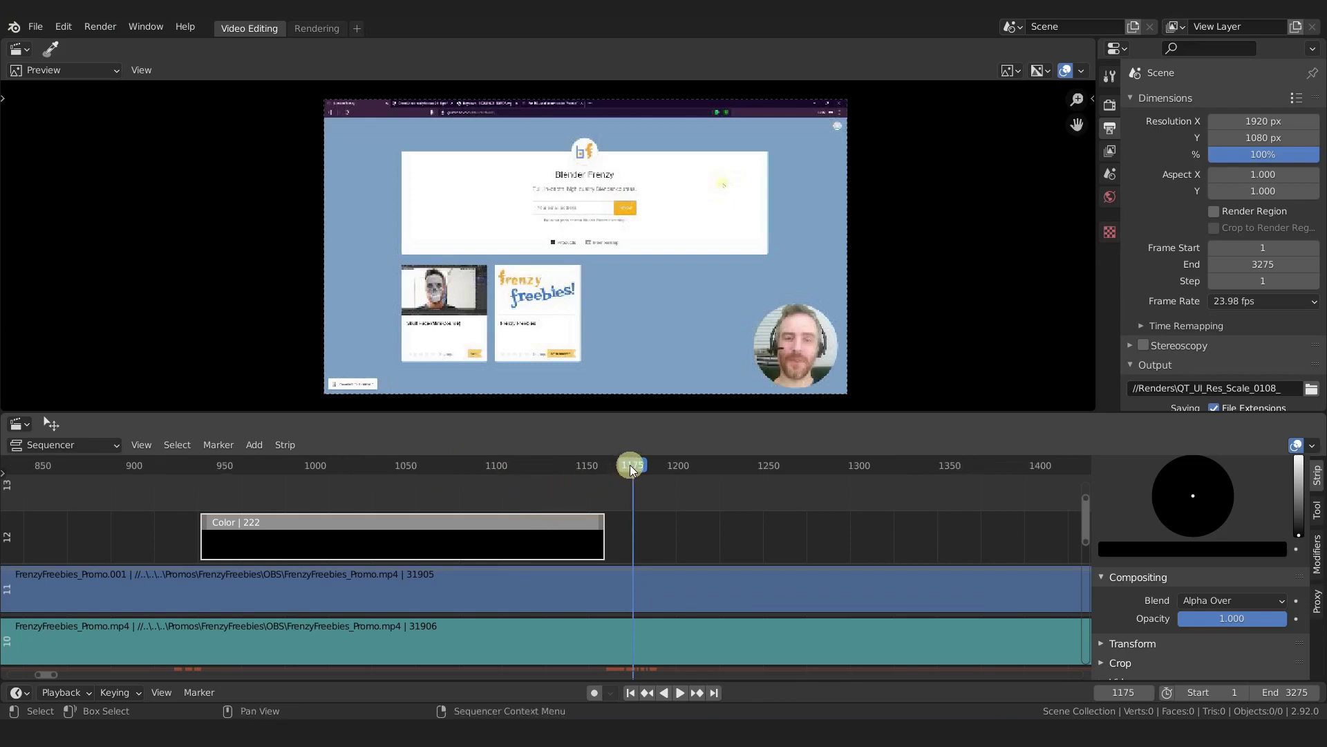
key(Page_Down)
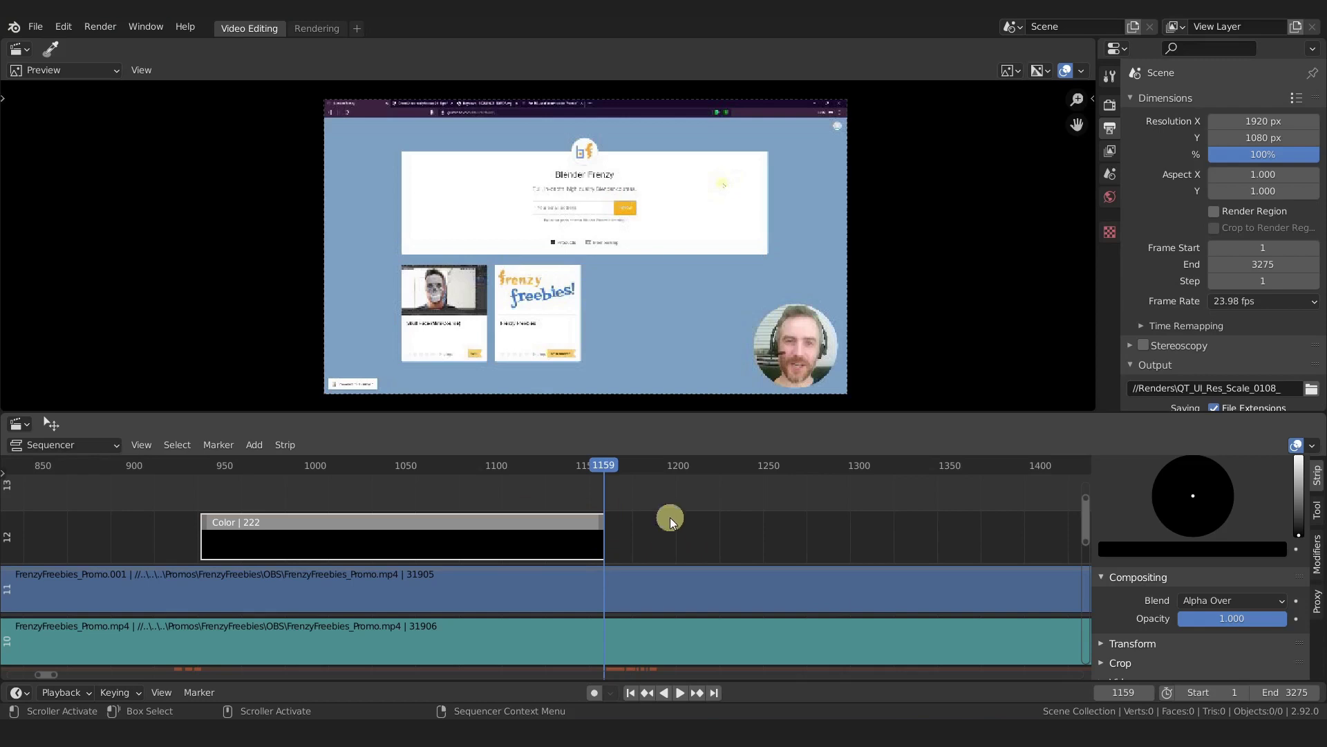
drag(1131, 692, 1141, 689)
key(Escape)
click(1139, 689)
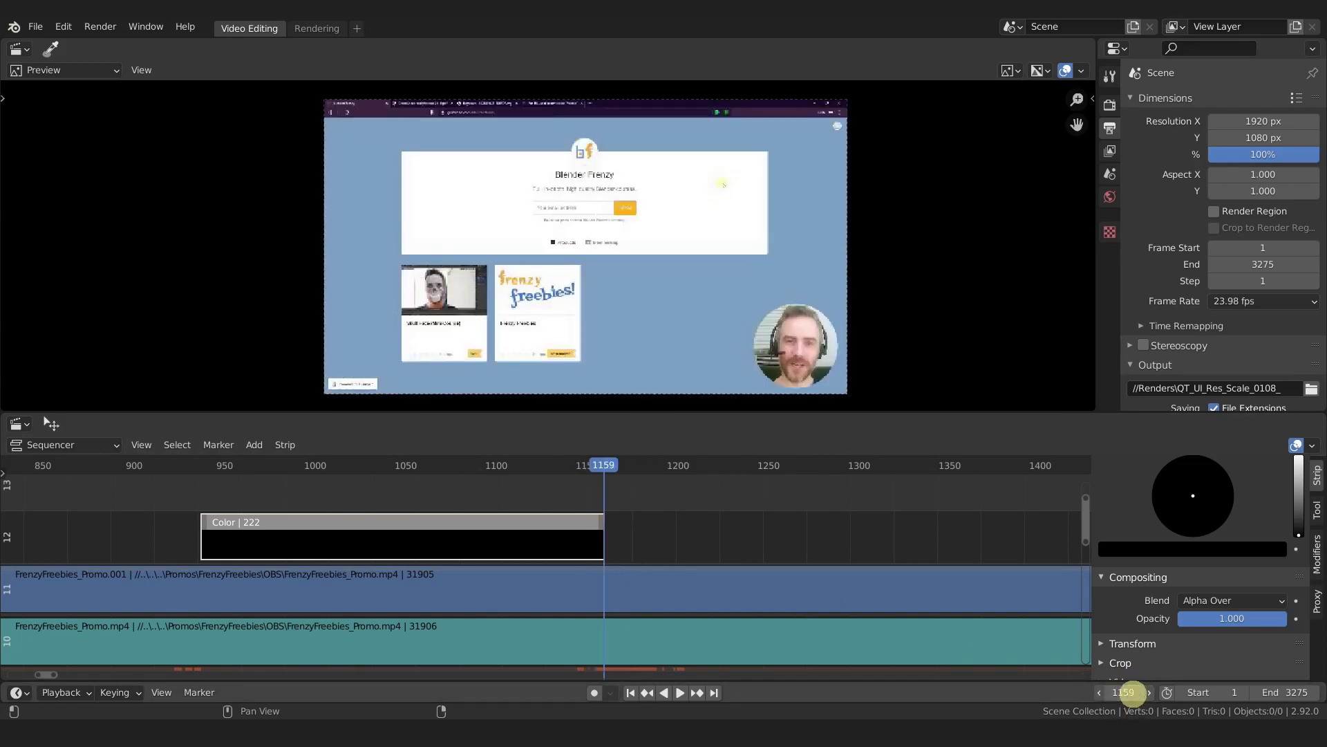
key(Escape)
text(1144)
key(Return)
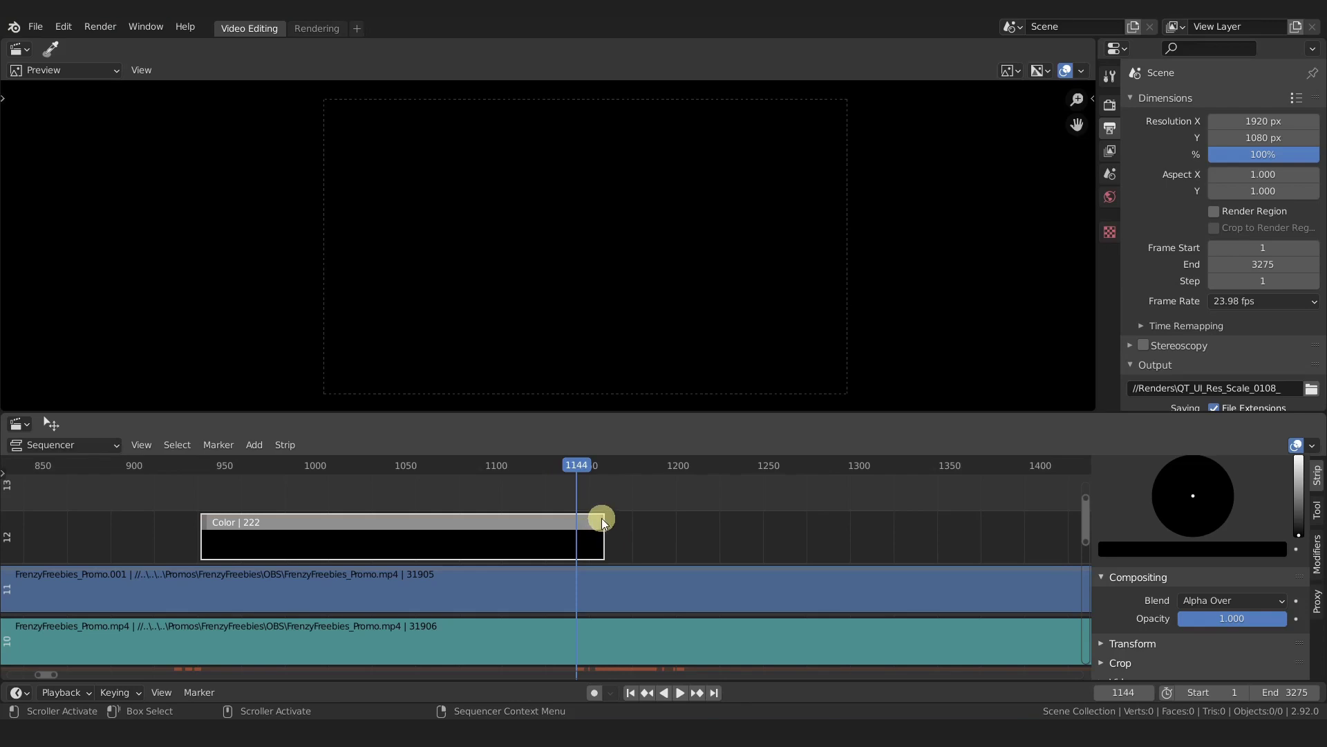
Step: Add a Fade From Current Frame so the strip fades out to its end, and play it back
key(shift+a)
mouse_move(603, 517)
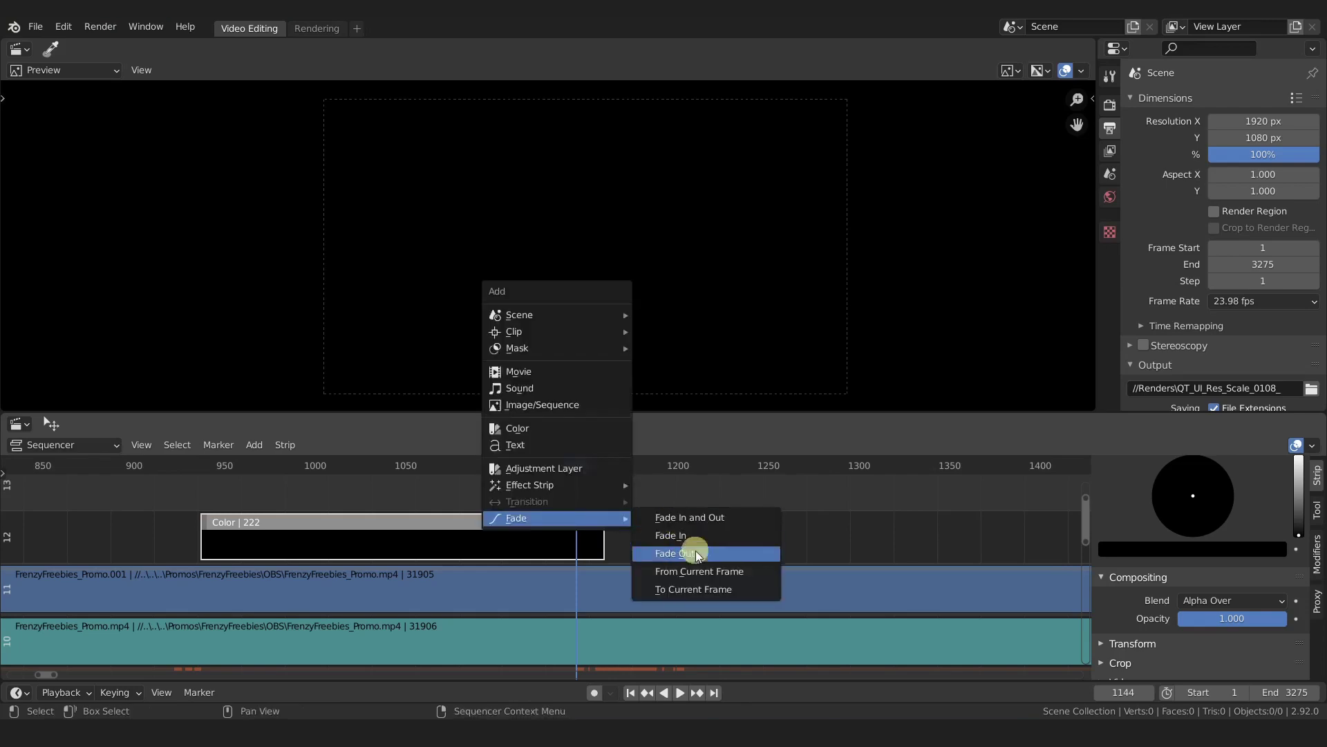
click(746, 573)
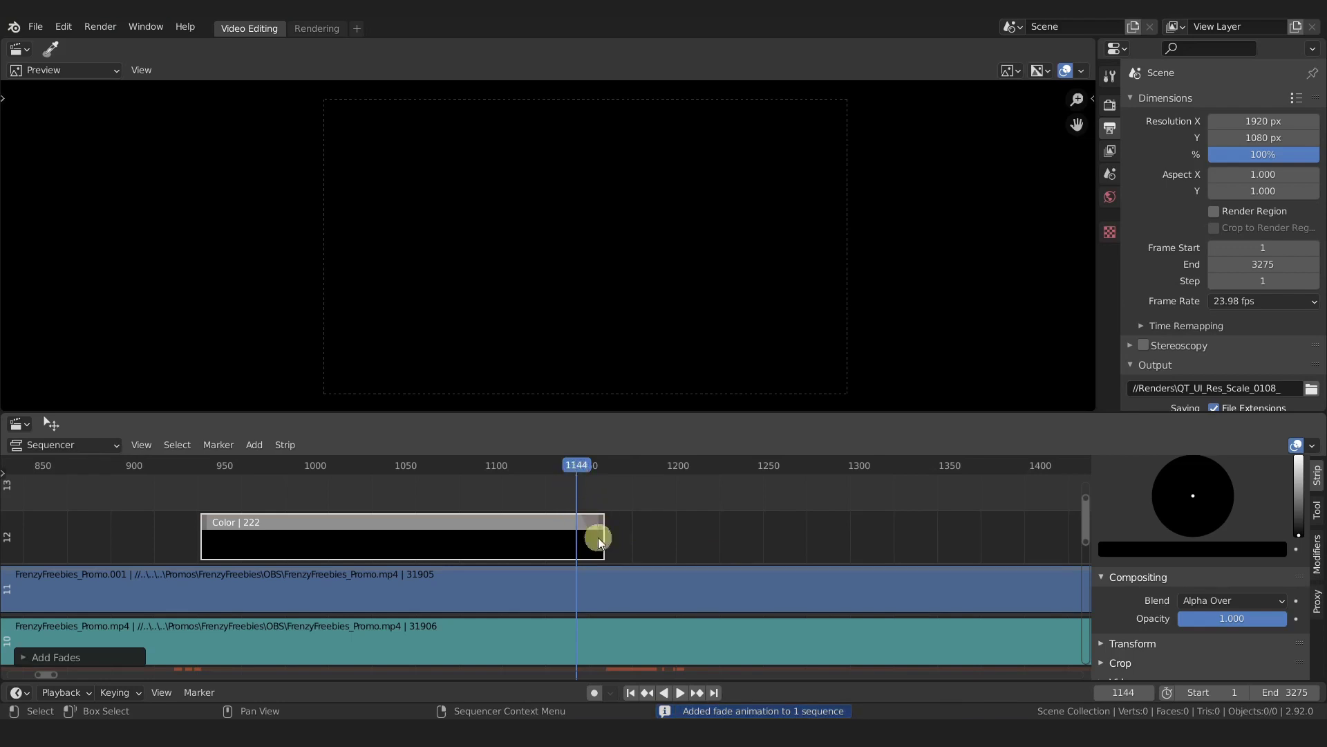
key(space)
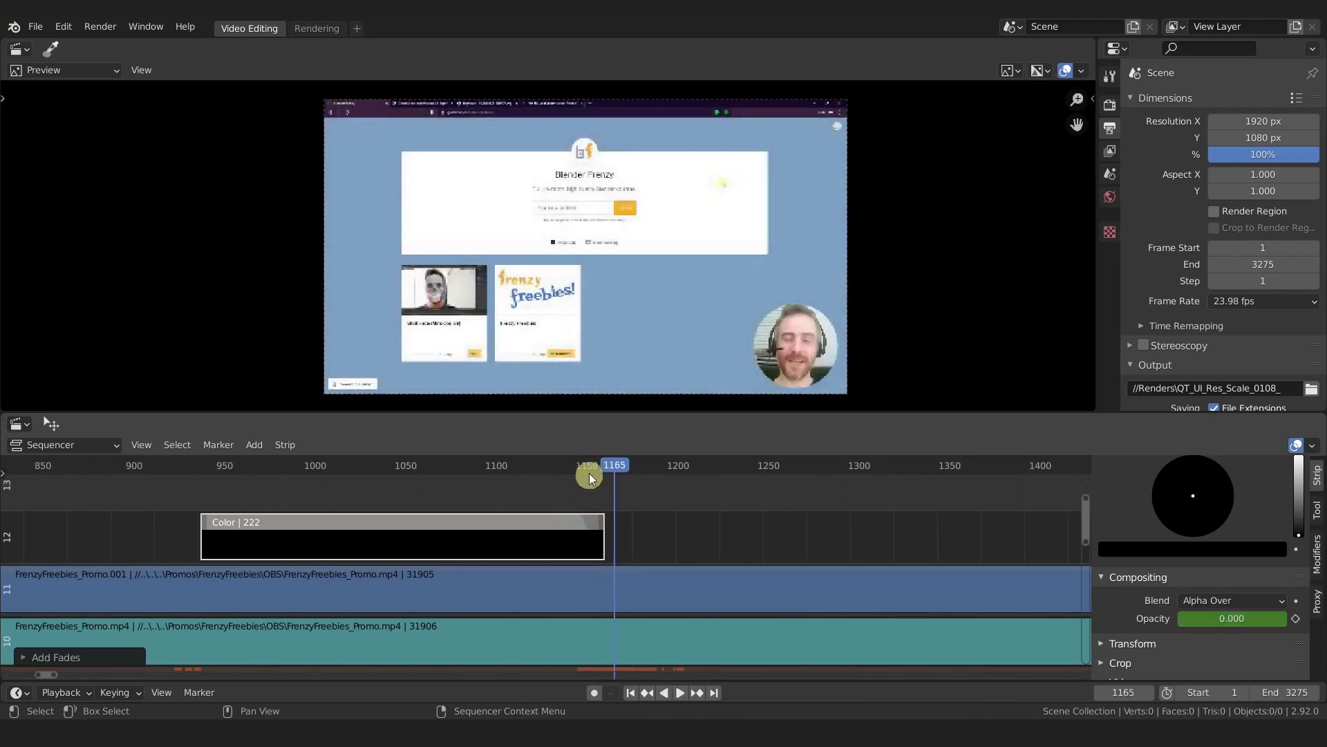
Step: Move the playhead back 15 frames to 1144 and switch the timeline to timecode
click(606, 467)
double_click(1142, 692)
text(-1)
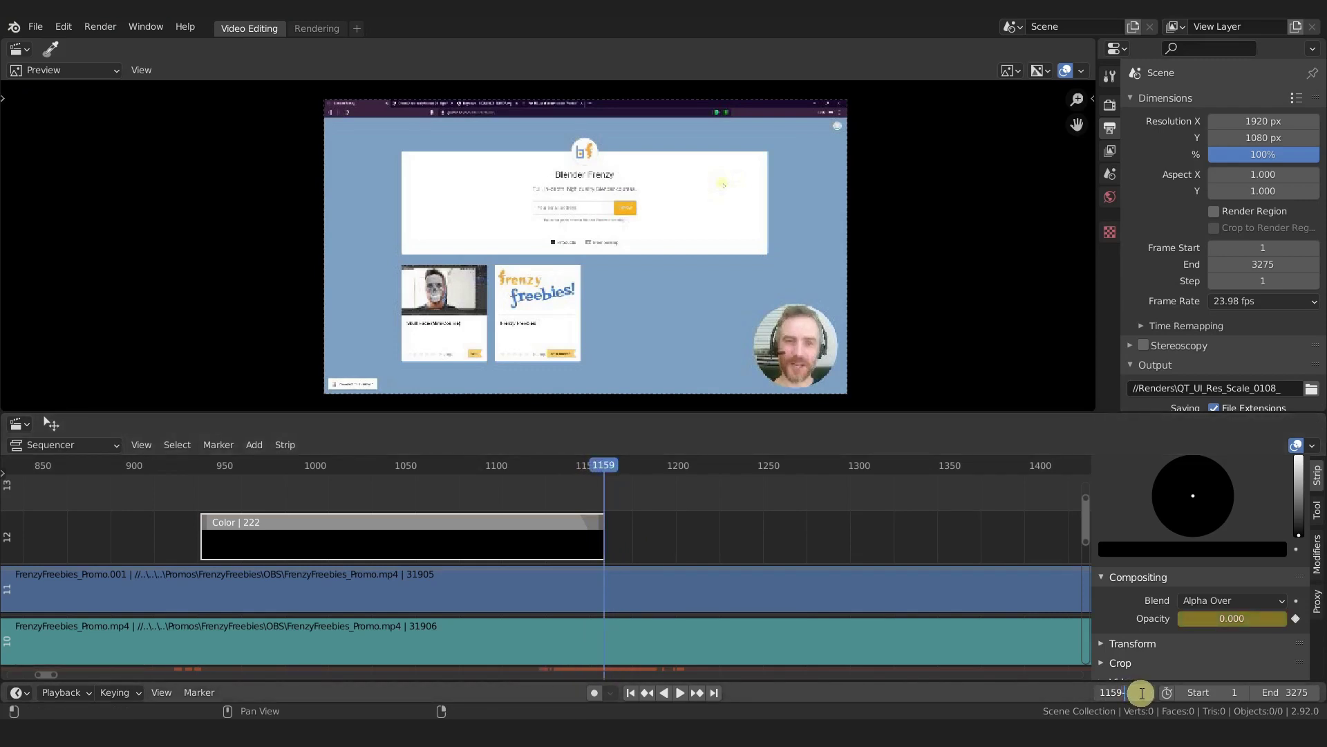
text(5)
key(Return)
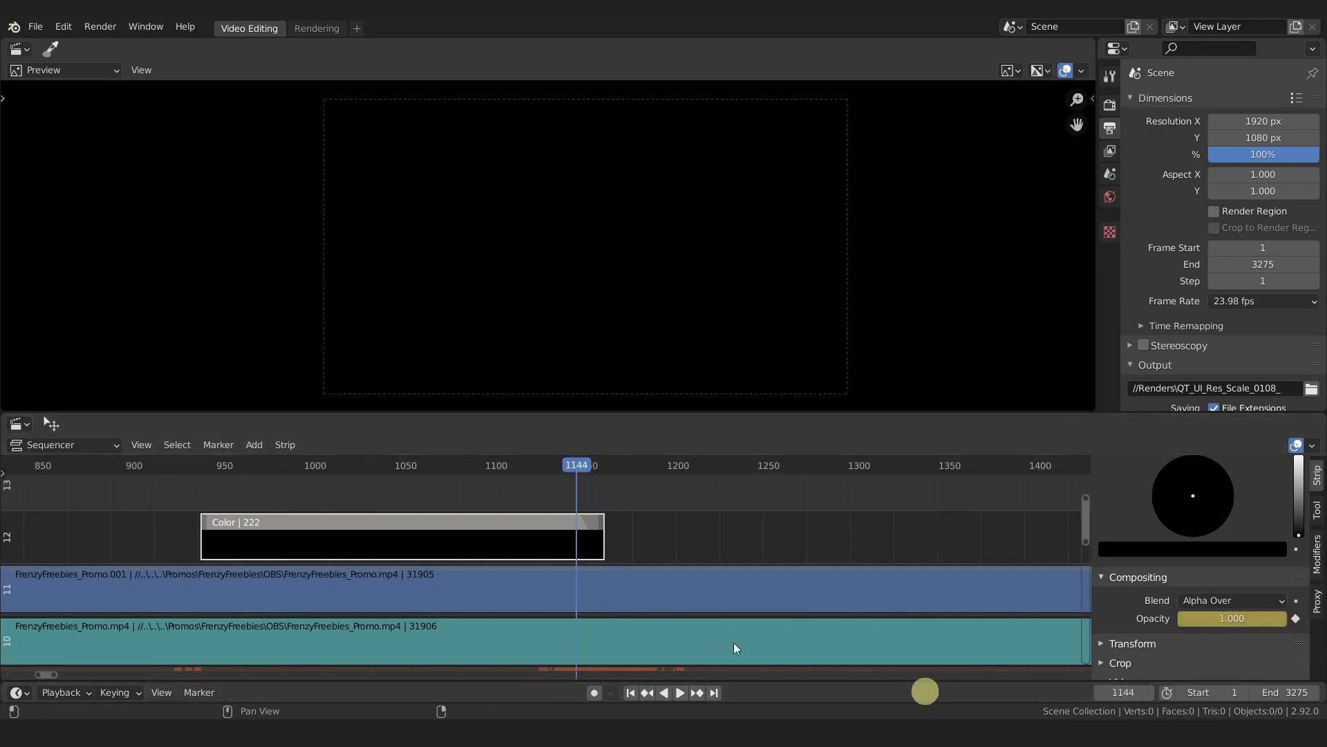
key(ctrl+t)
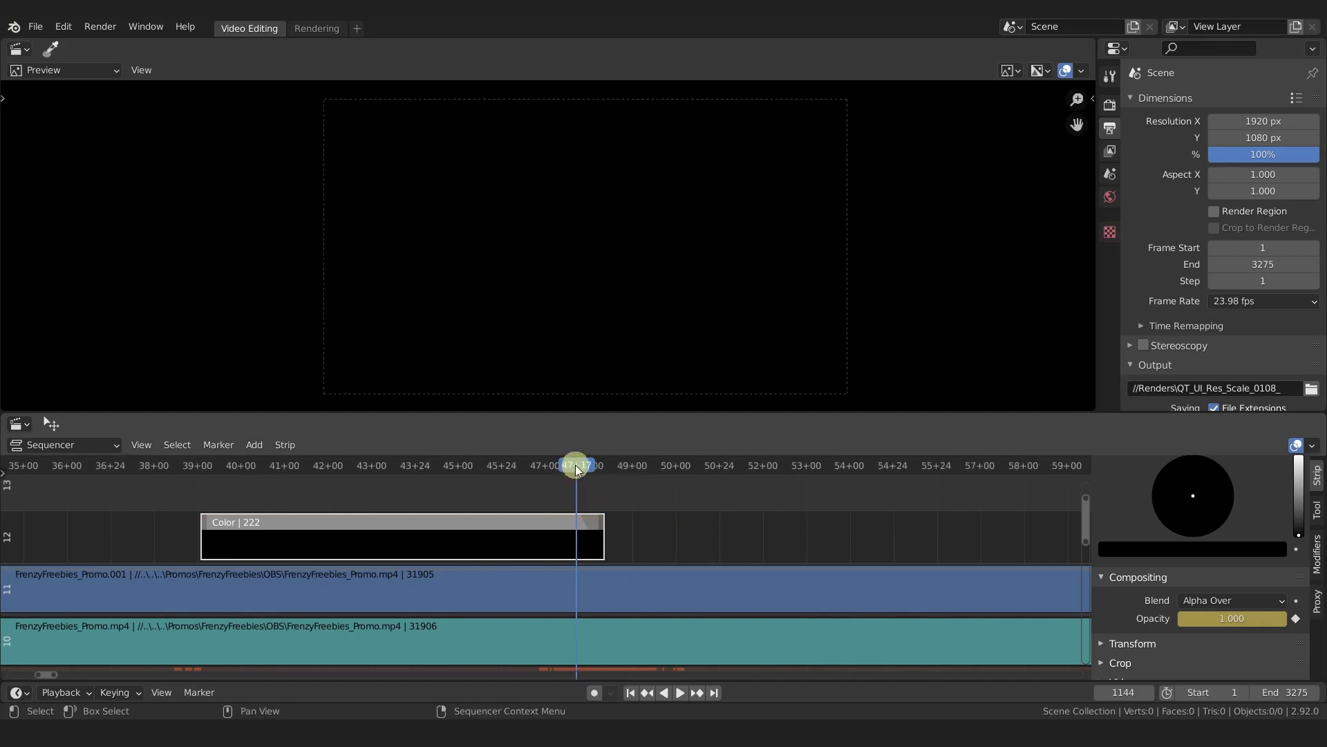
Step: Jump ahead to frame 1159, then scrub the playhead back to frame 1087
key(Up)
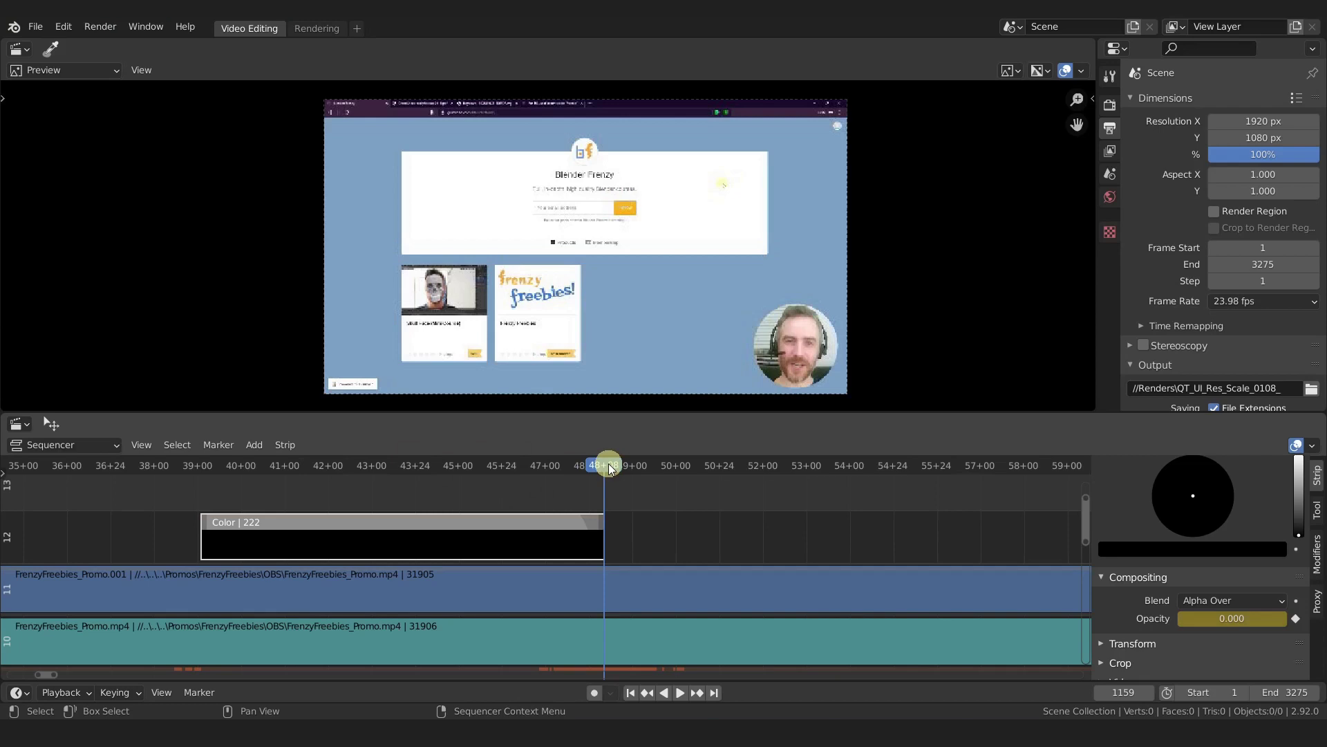
drag(613, 469, 474, 478)
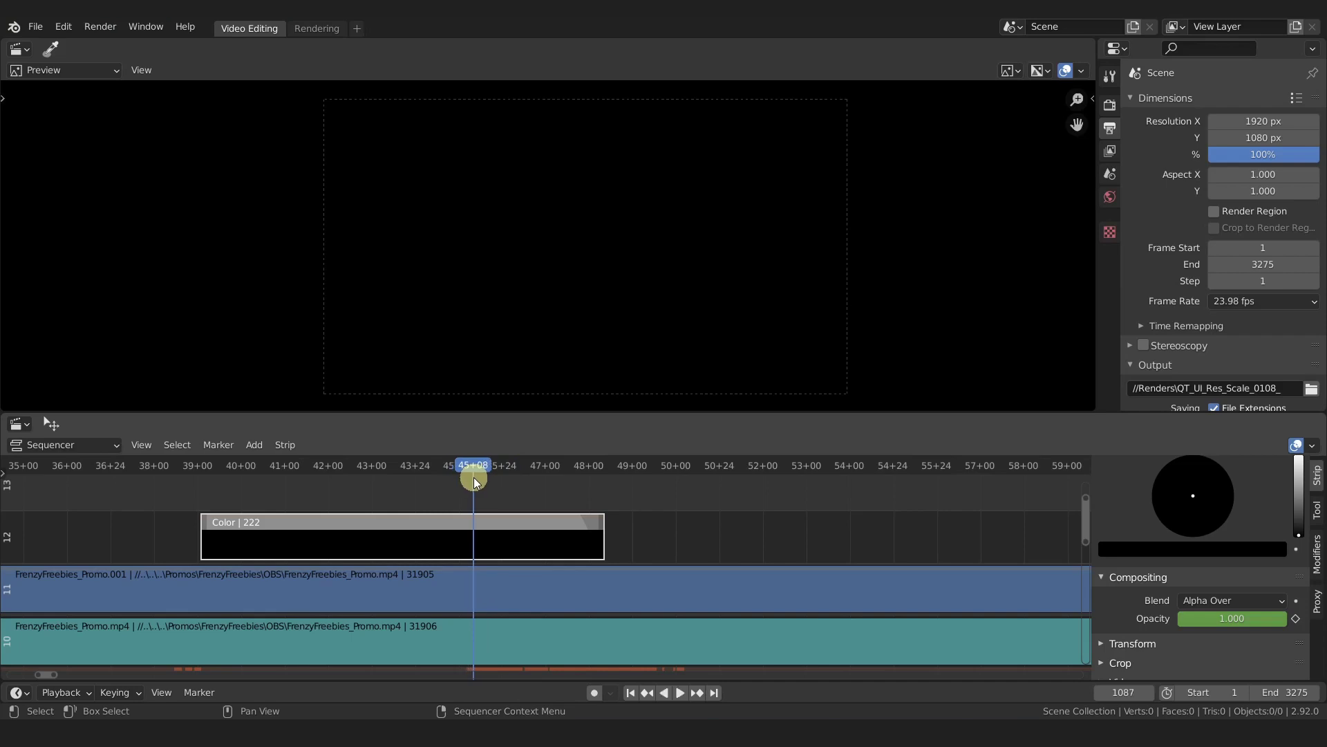
Step: Add a fade out starting at frame 1087 and play it back to preview
key(shift+a)
mouse_move(506, 495)
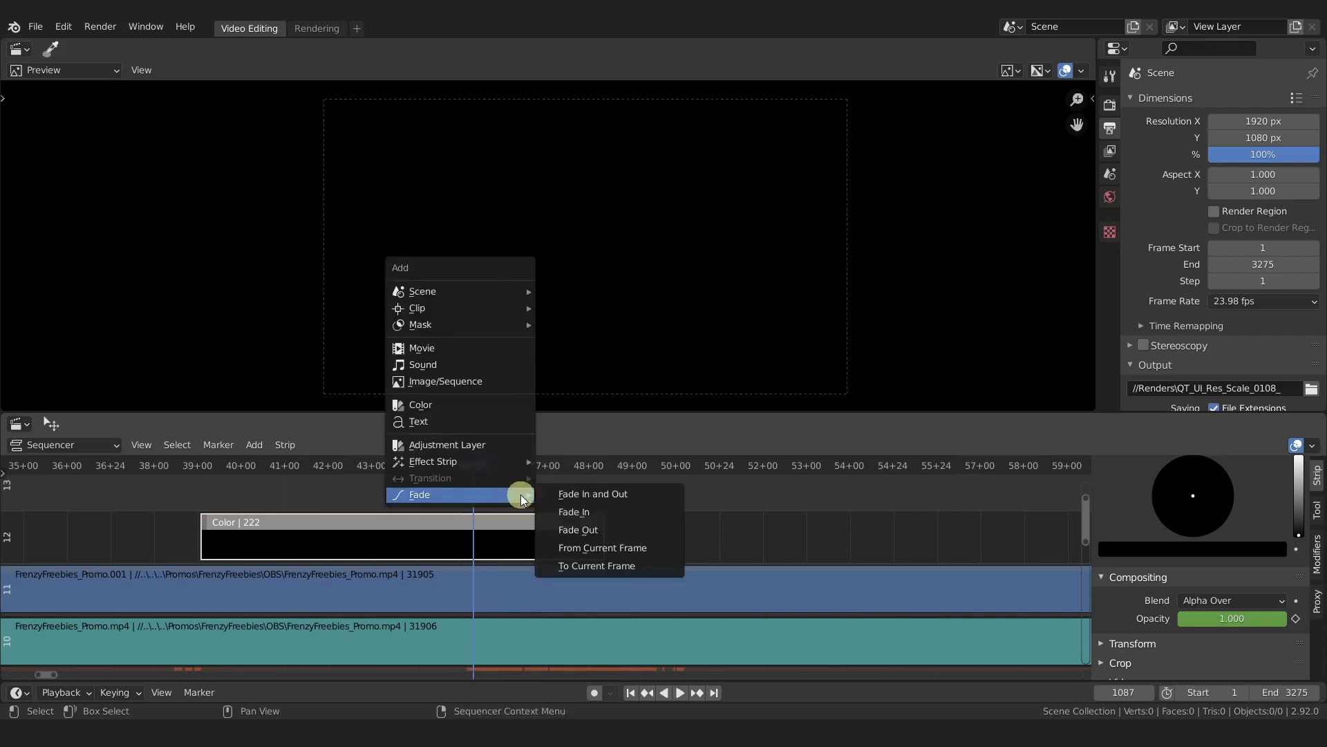
click(583, 545)
key(space)
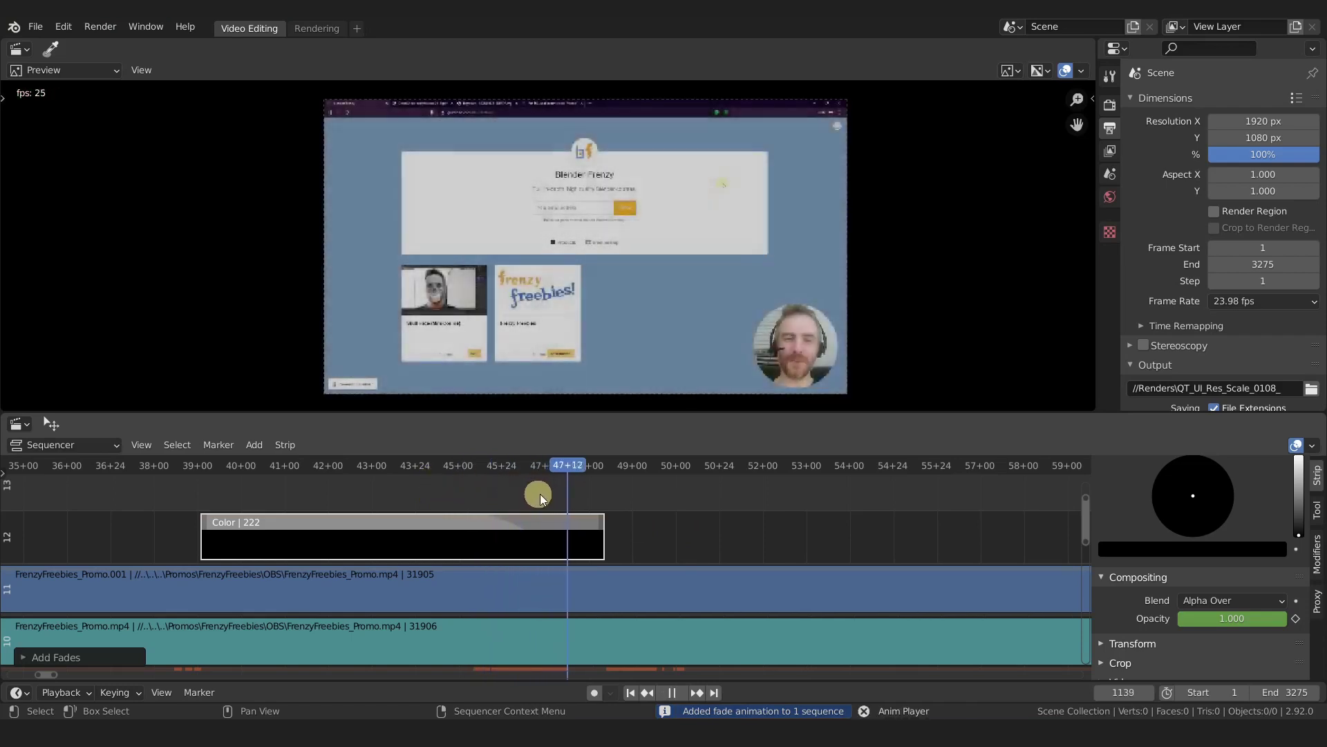
key(space)
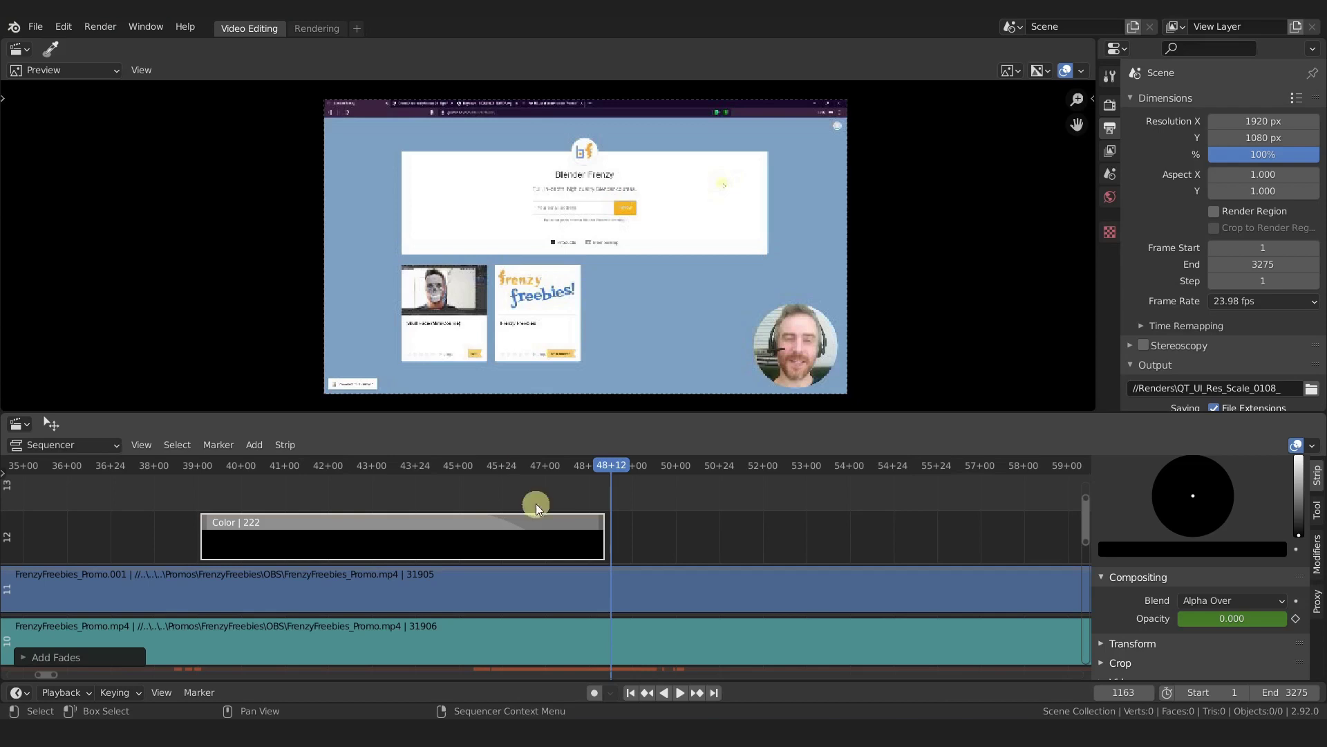
Step: Clear the fades from the Color strip and jump back to the strip's start
right_click(518, 502)
click(511, 505)
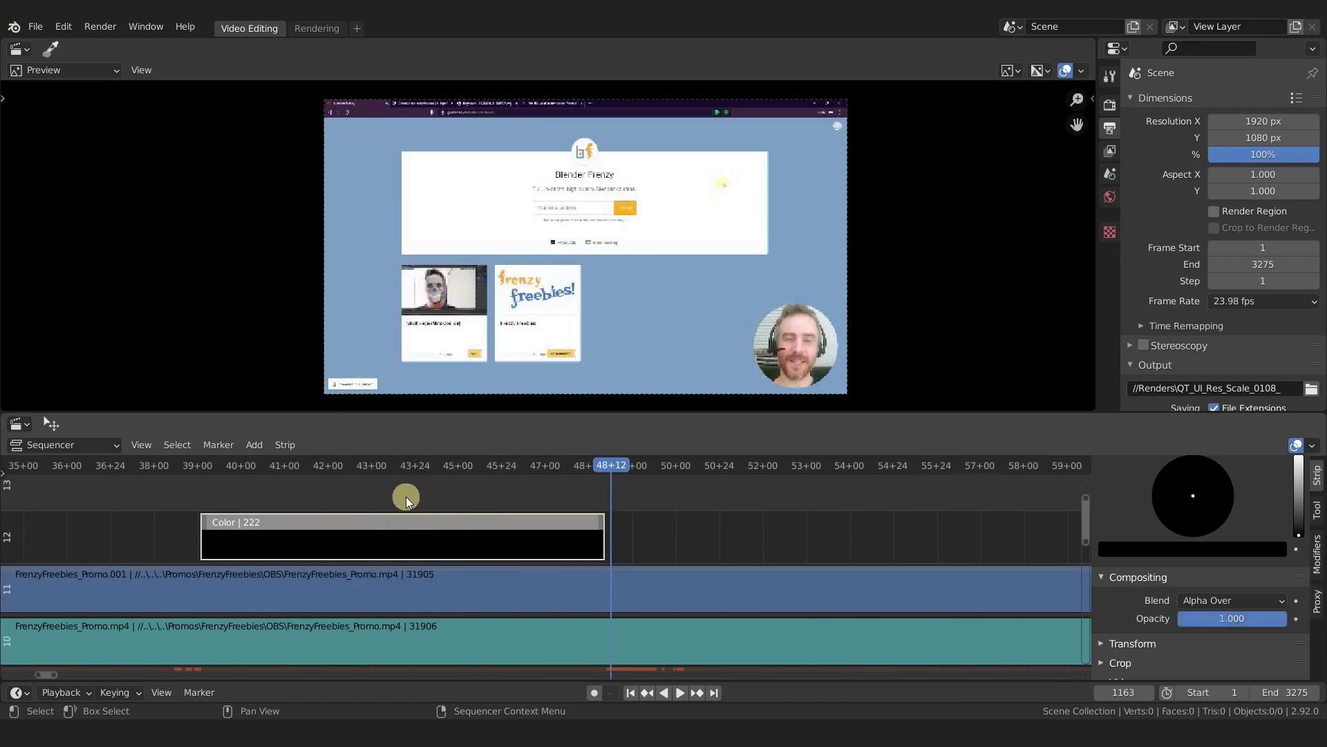
key(Page_Down)
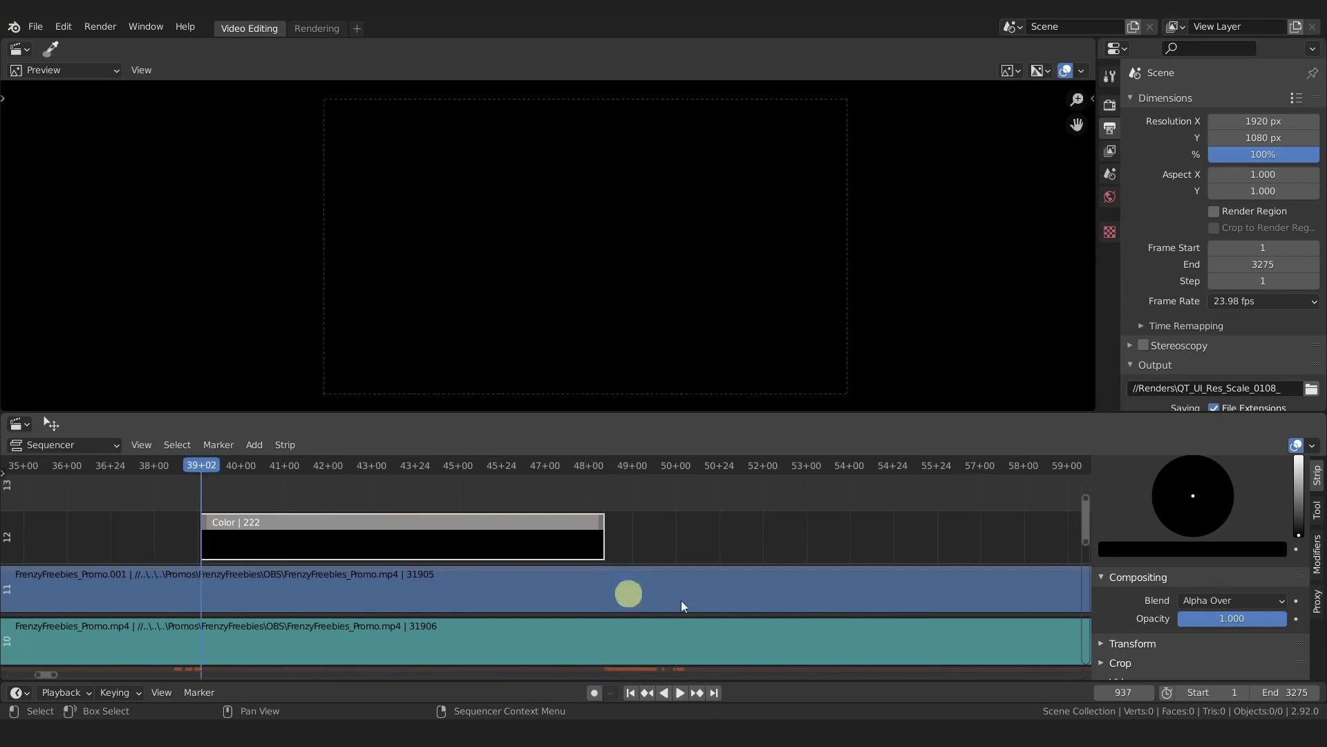
Step: Advance 15 frames to 952 and add a Fade To Current Frame there
click(1128, 692)
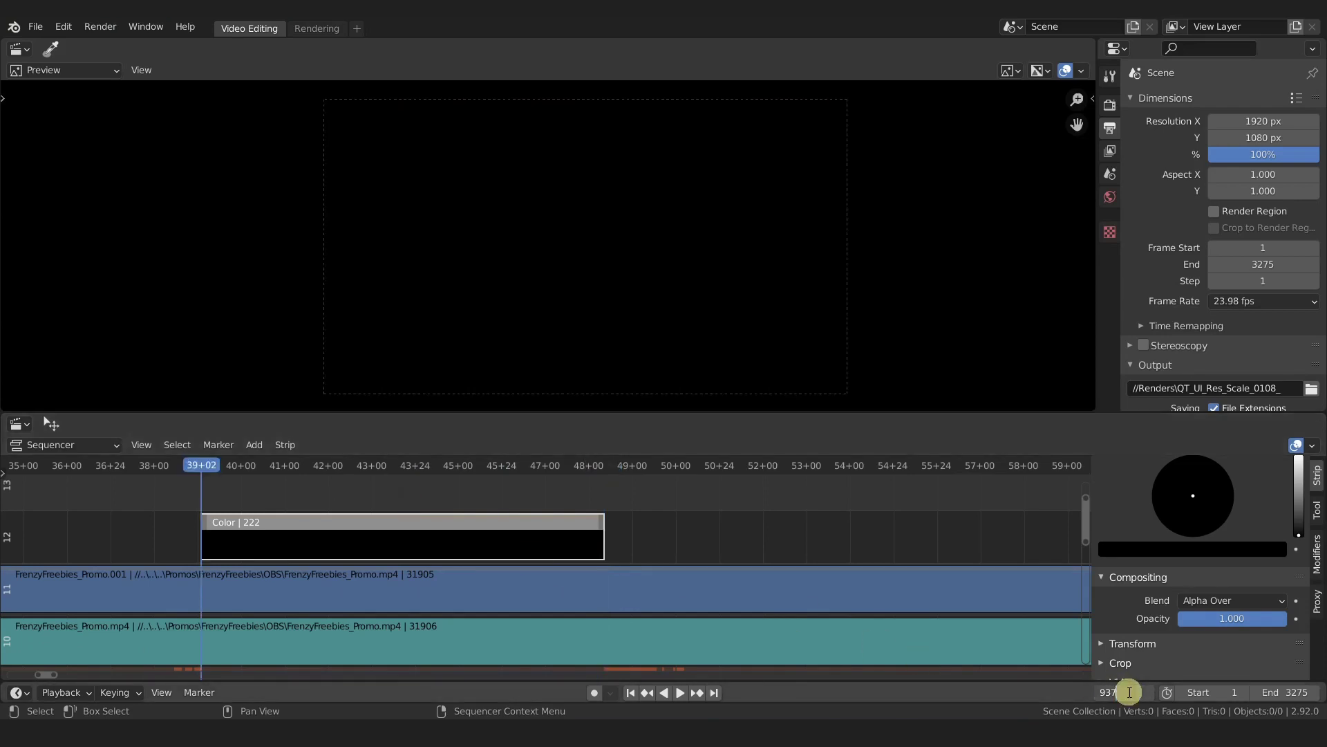
text(+15)
key(Return)
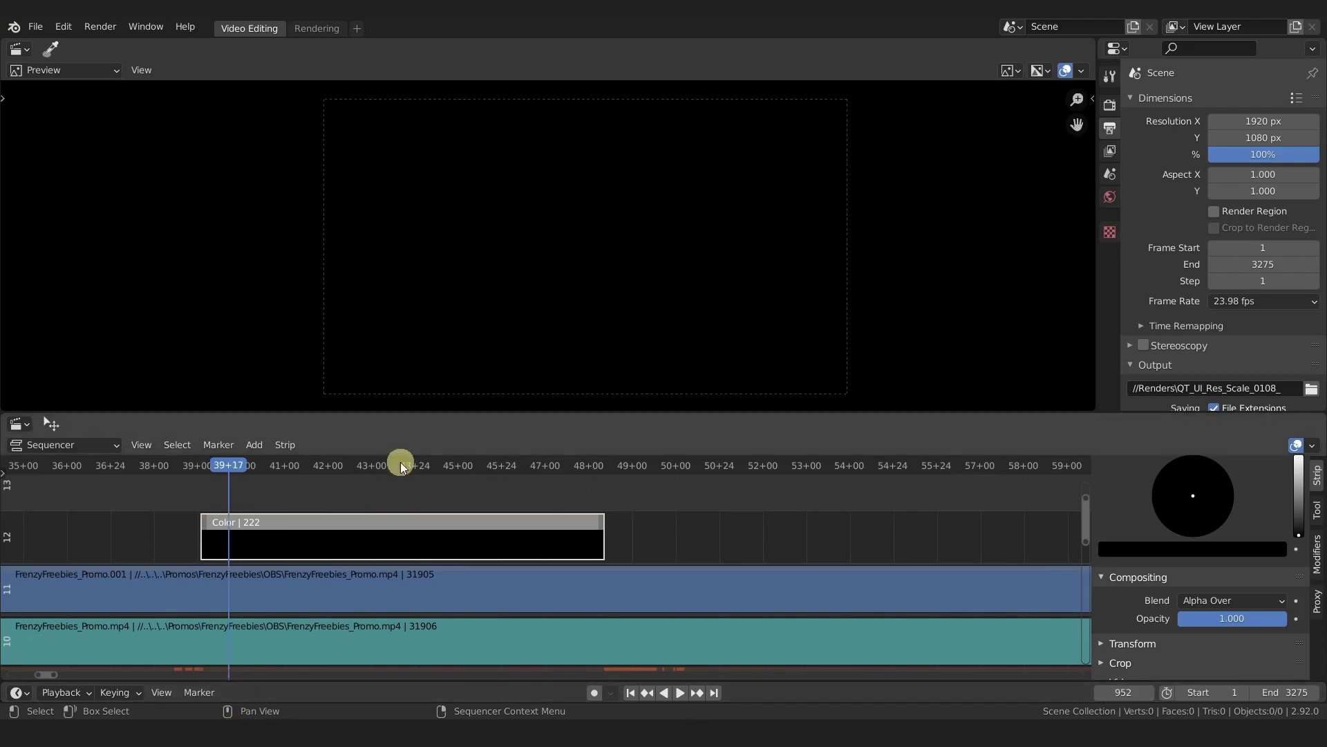
key(shift+a)
mouse_move(385, 508)
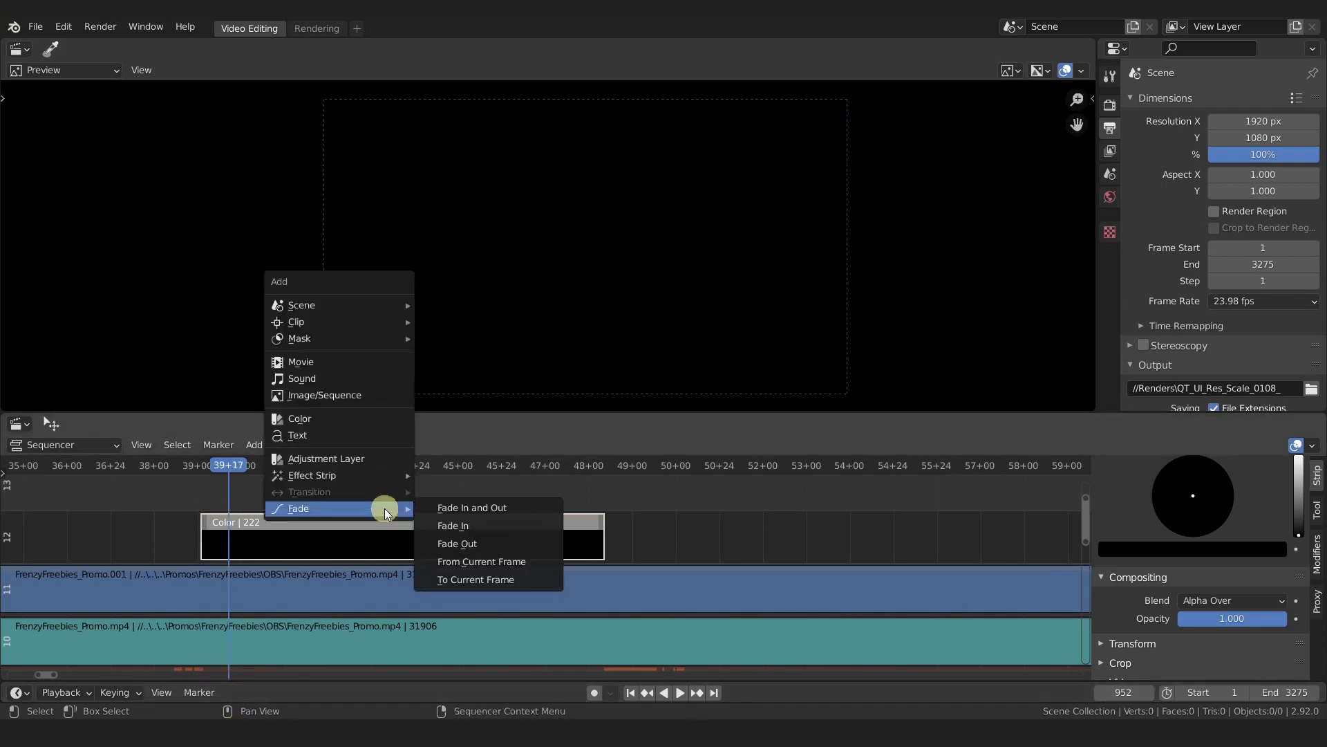
click(504, 584)
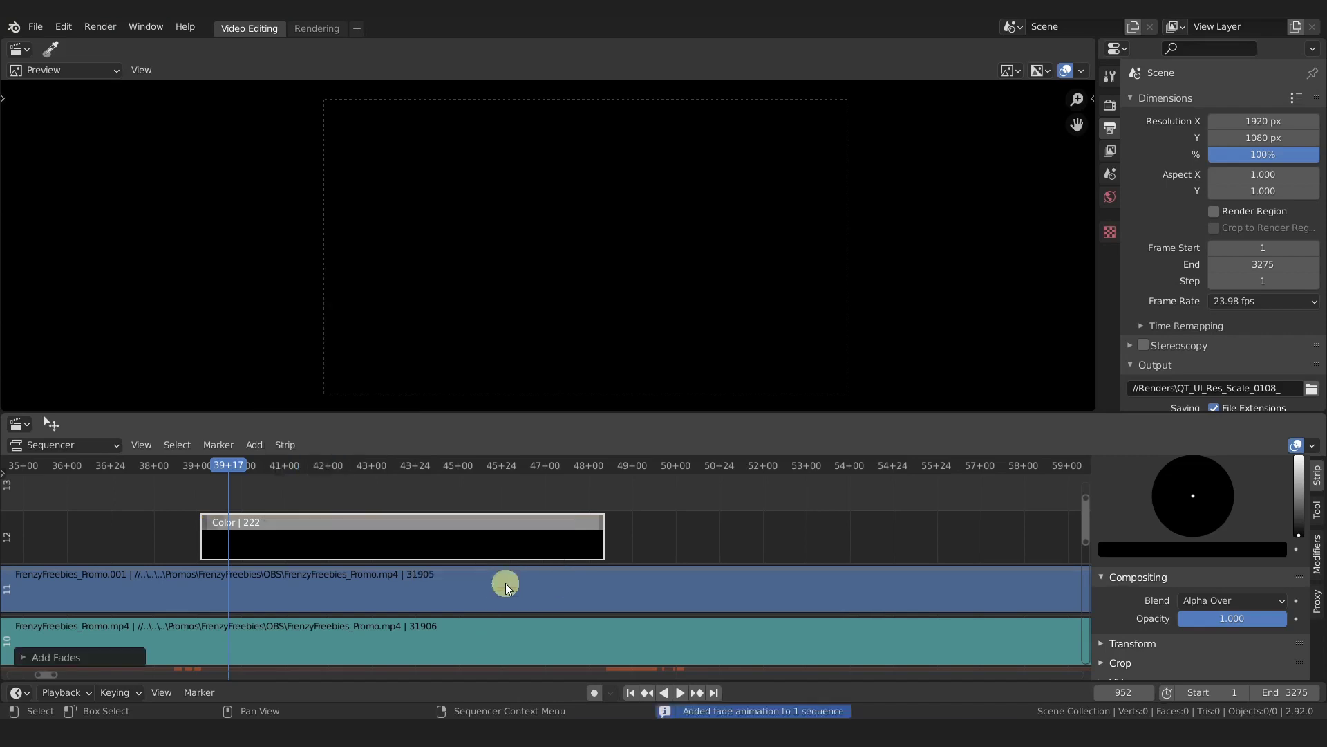
Step: Move the playhead to frame 1021 and add a fade in ending at that frame
click(355, 469)
key(space)
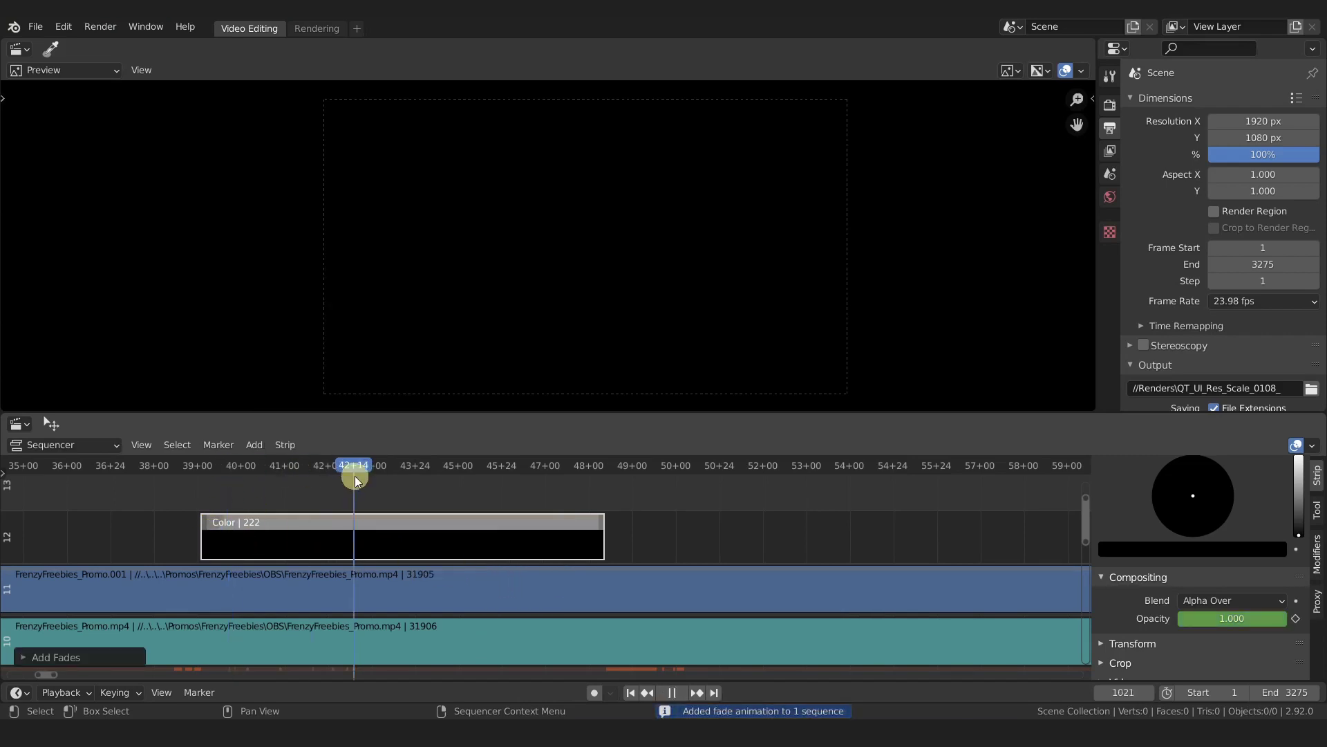
key(space)
key(shift+a)
mouse_move(419, 510)
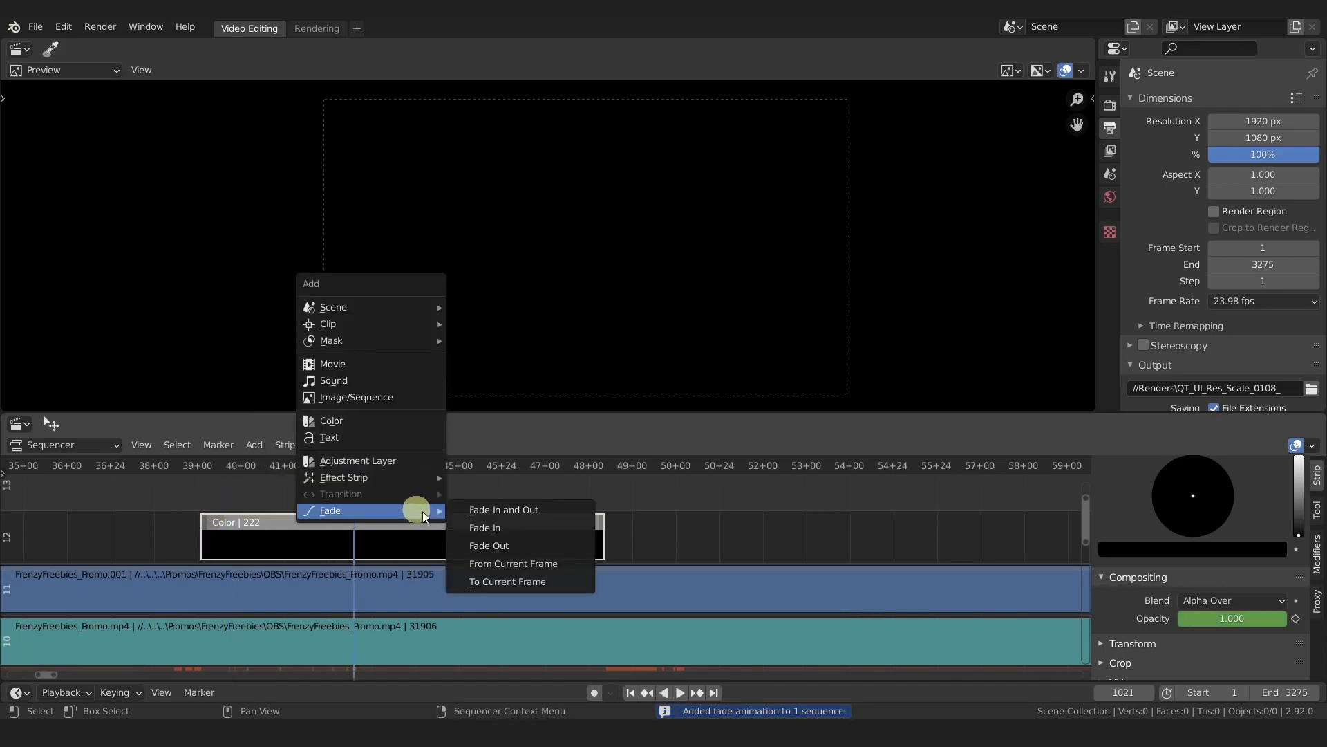
click(481, 583)
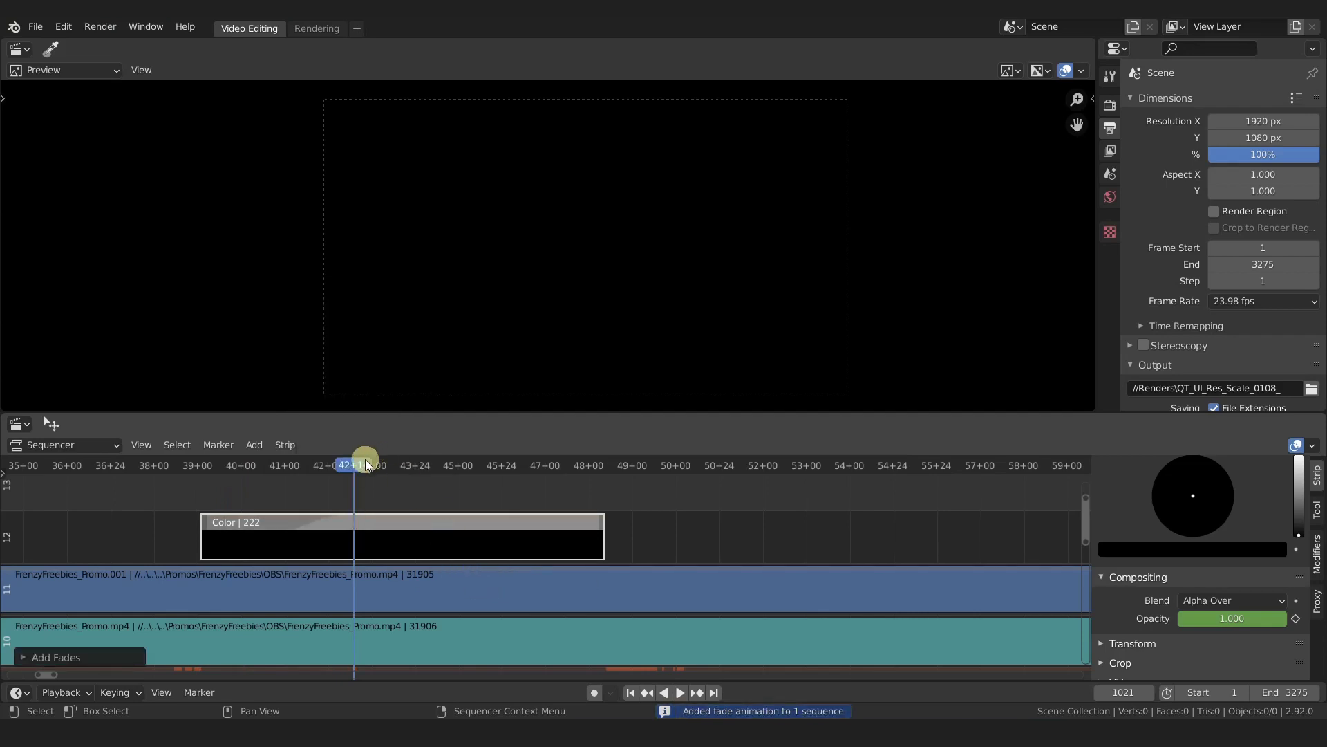
Step: At frame 1075, add a Fade From Current Frame so the strip fades out to its end
click(452, 467)
key(shift+a)
mouse_move(507, 492)
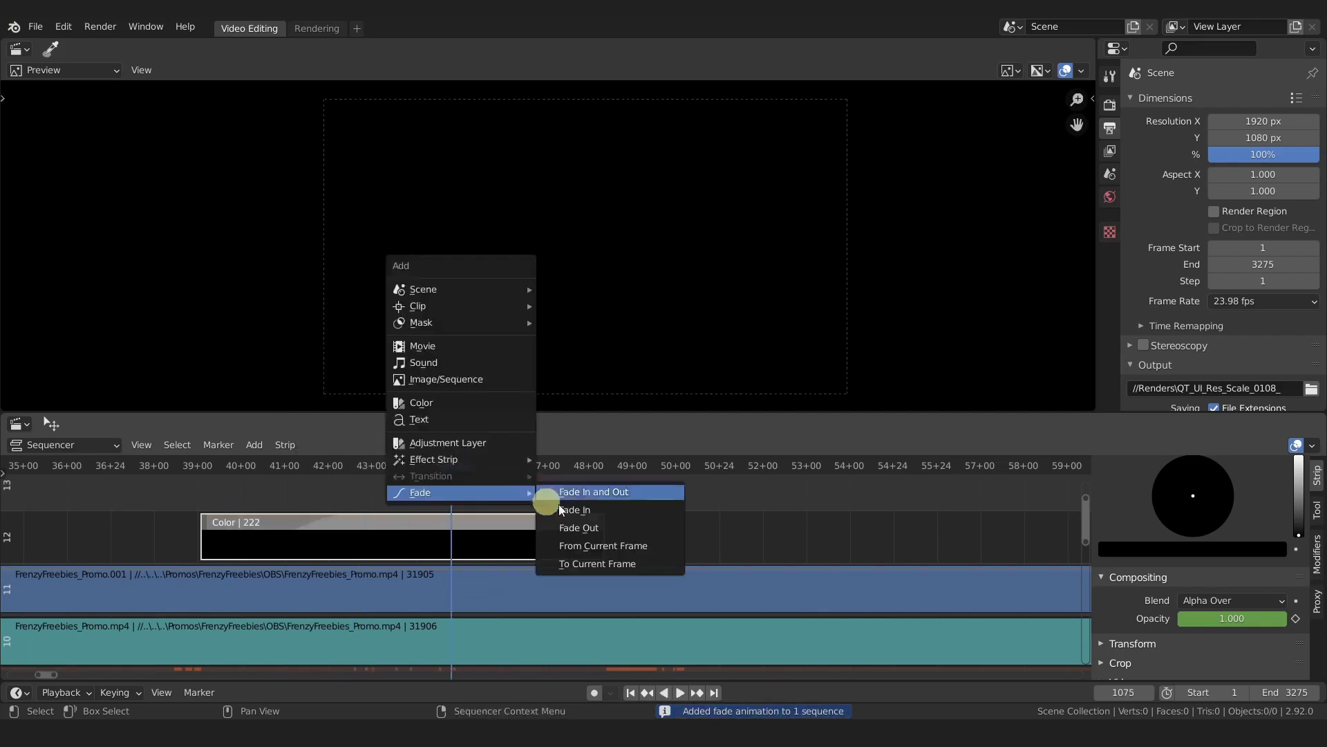
click(576, 544)
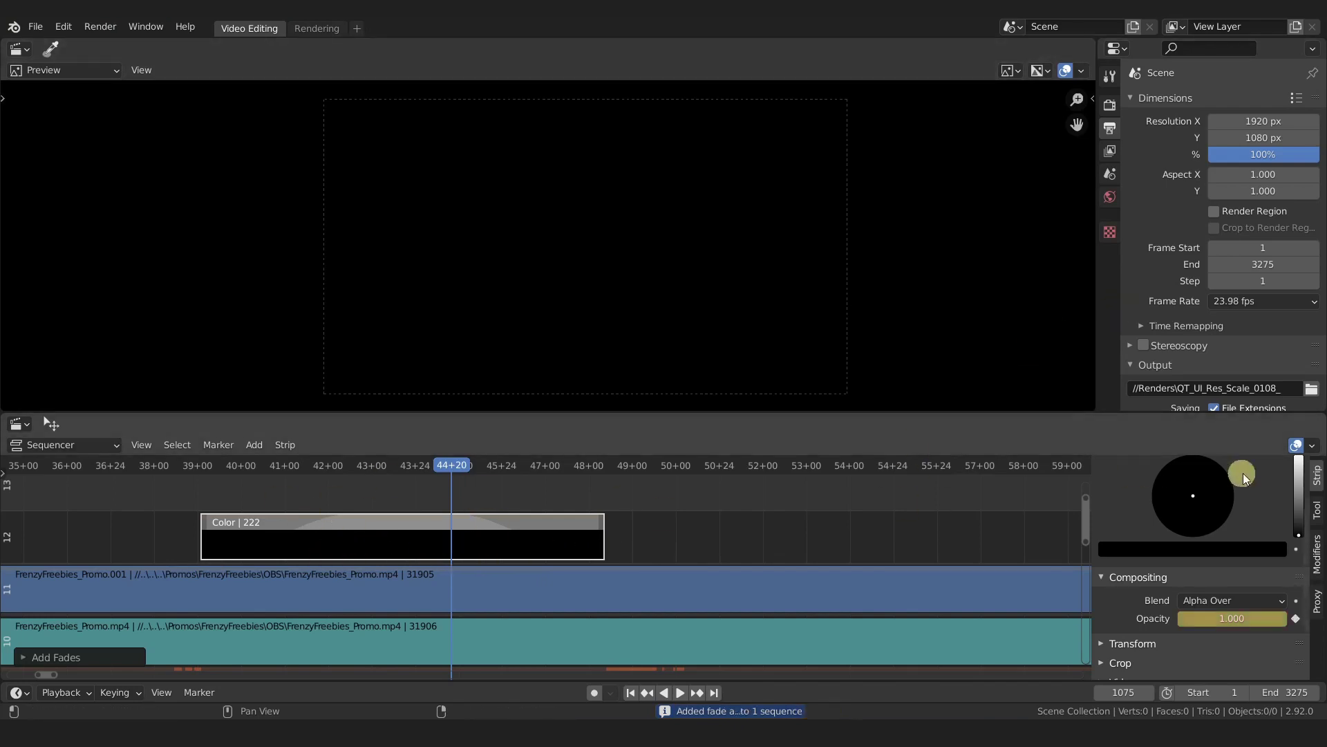
Step: Tint the Color strip pale lavender and play back to preview it fading over the footage
drag(1299, 519, 1300, 473)
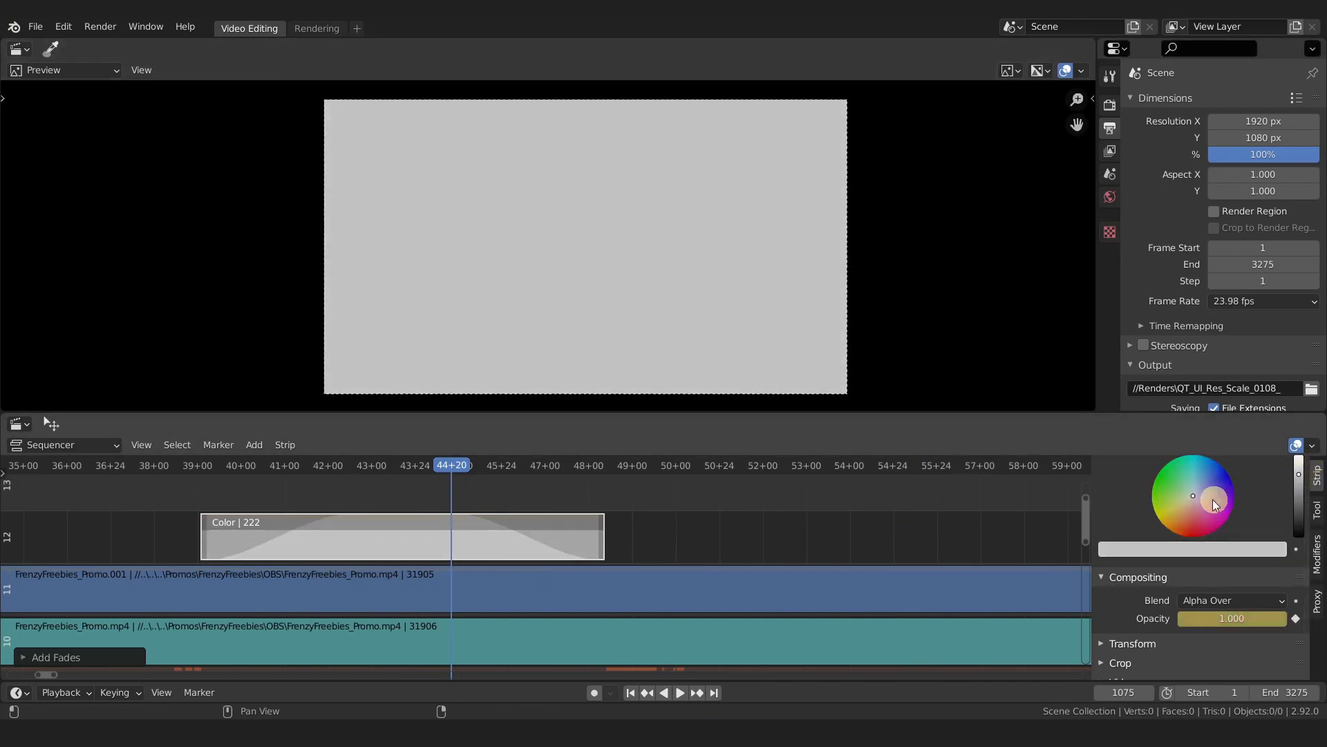
mouse_move(1212, 498)
mouse_down()
mouse_move(1221, 507)
mouse_move(1207, 487)
mouse_move(1221, 486)
mouse_move(1208, 477)
mouse_up()
key(space)
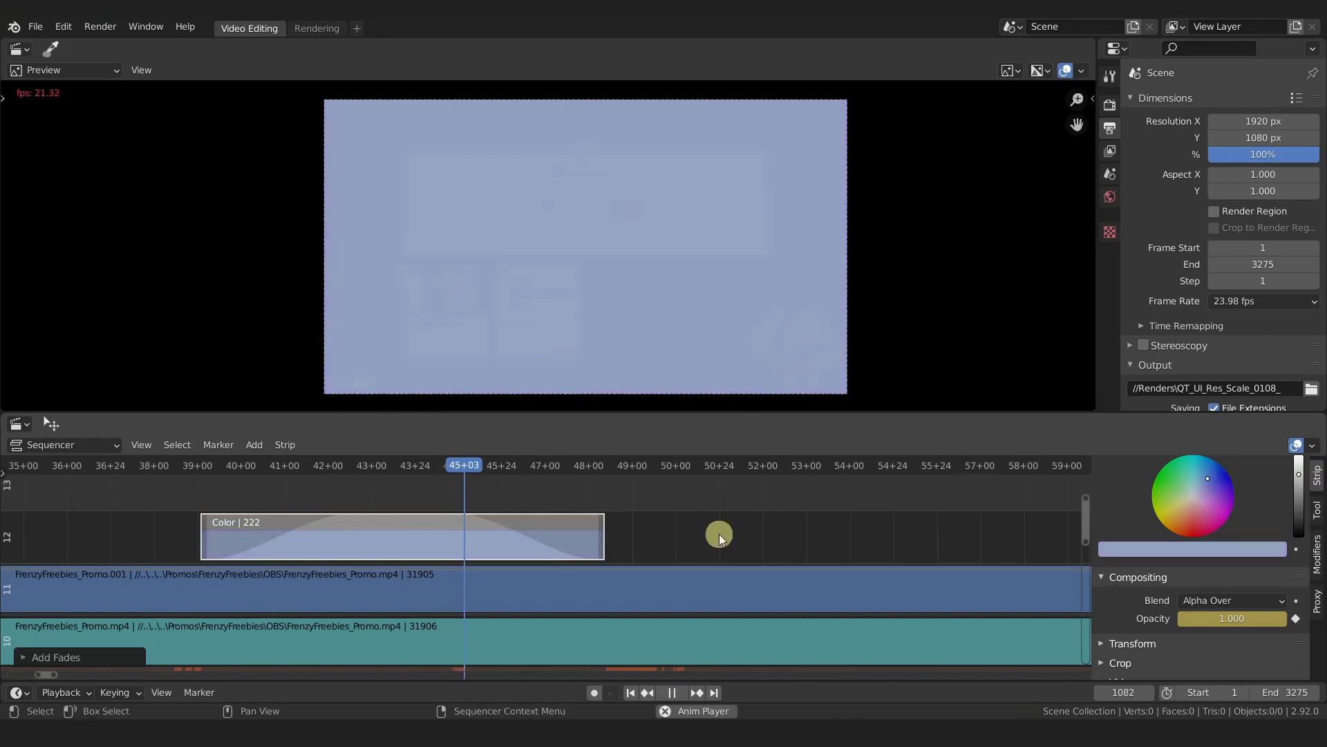
drag(544, 467, 596, 464)
Step: Select both promo strips and split them at frame 1255
ctrl+middle_drag(692, 533, 459, 518)
click(474, 542)
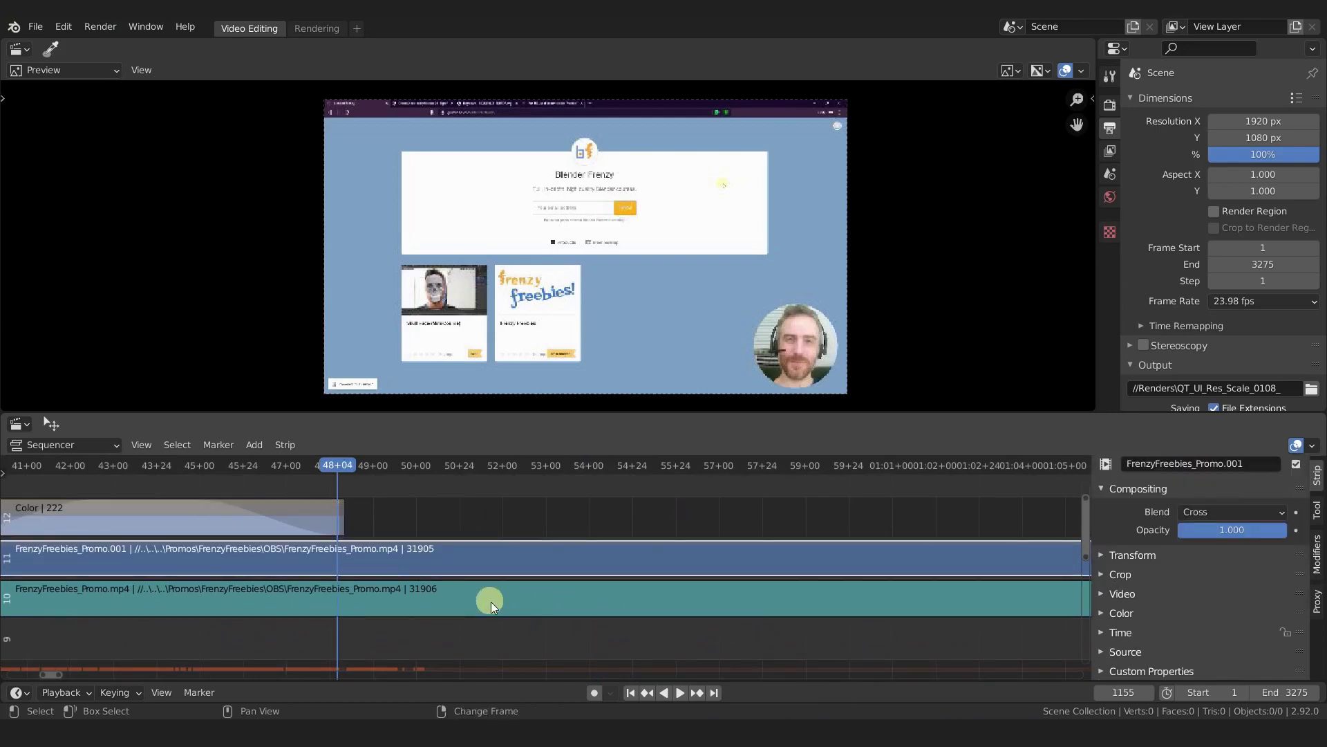
shift+click(490, 600)
drag(468, 471, 519, 466)
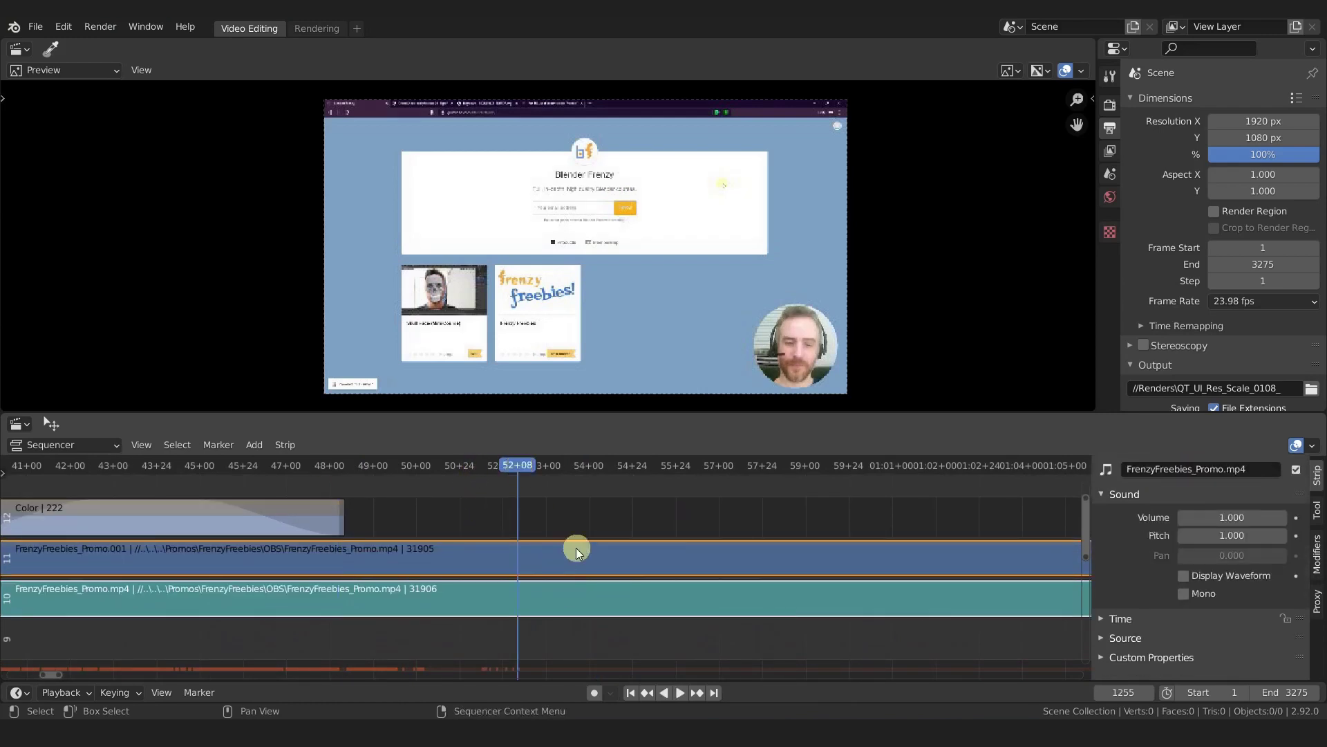
key(k)
Step: Move the second halves down two channels to start at frame 1240, then select Promo.001
shift+scroll(539, 539, down, 2)
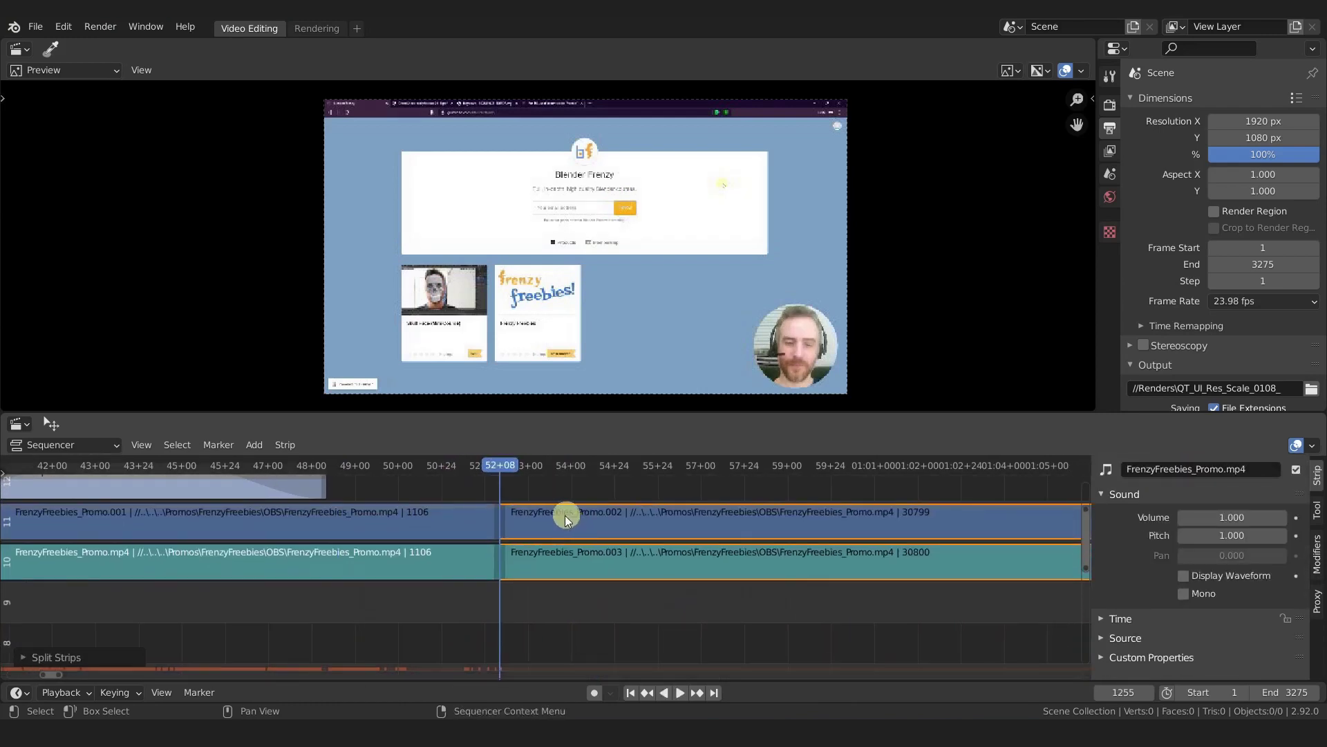
key(g)
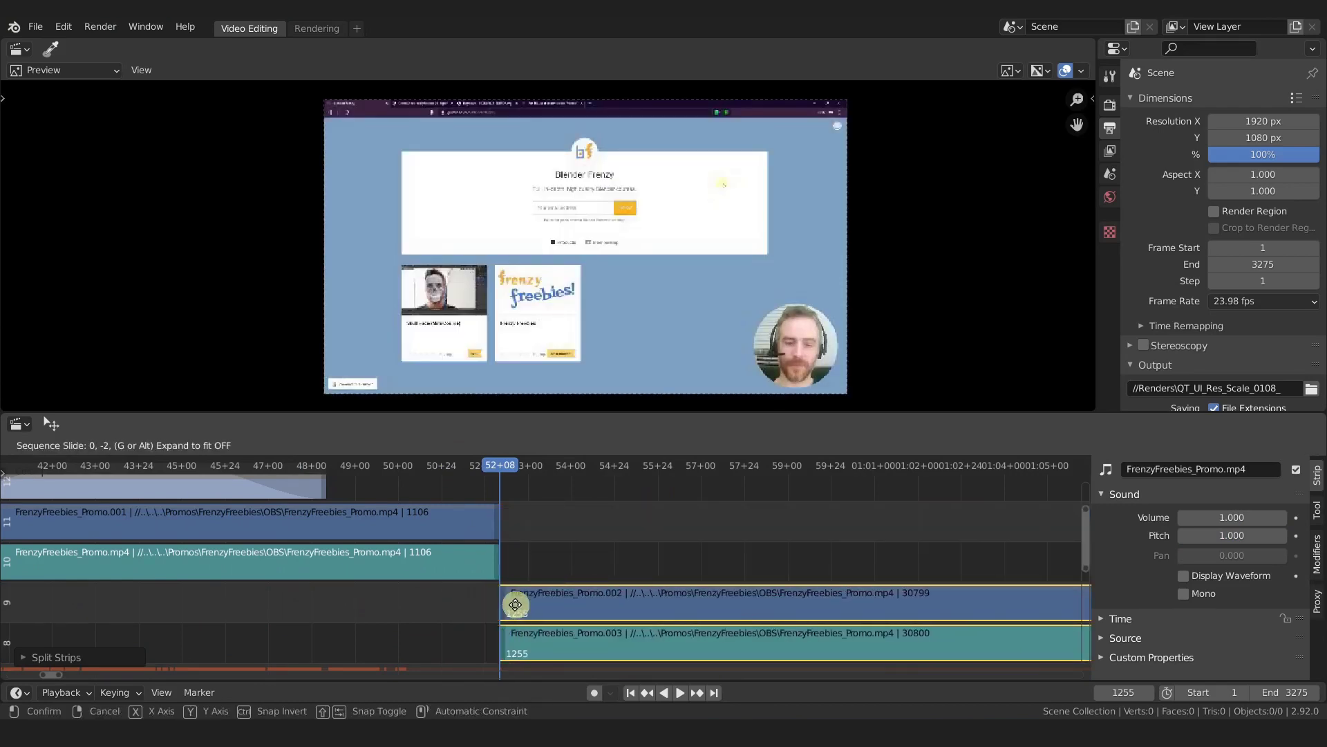
click(514, 605)
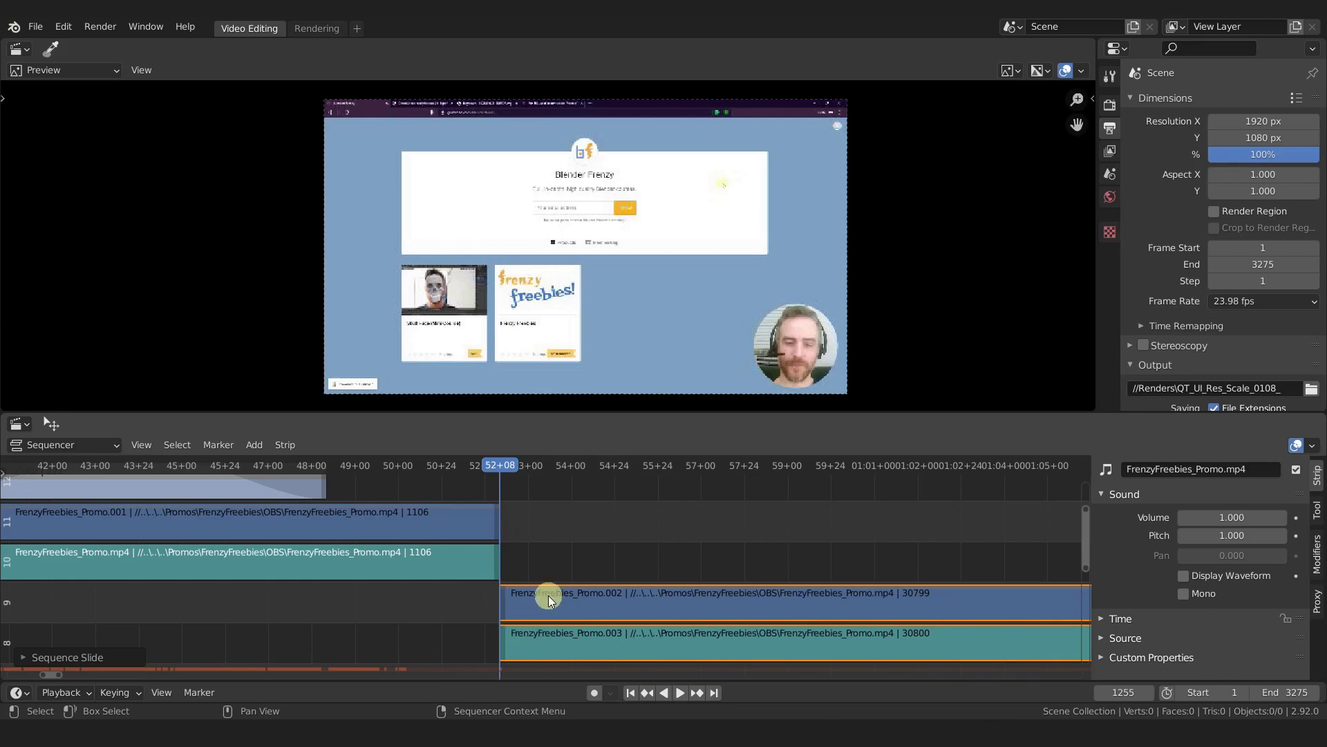
key(g)
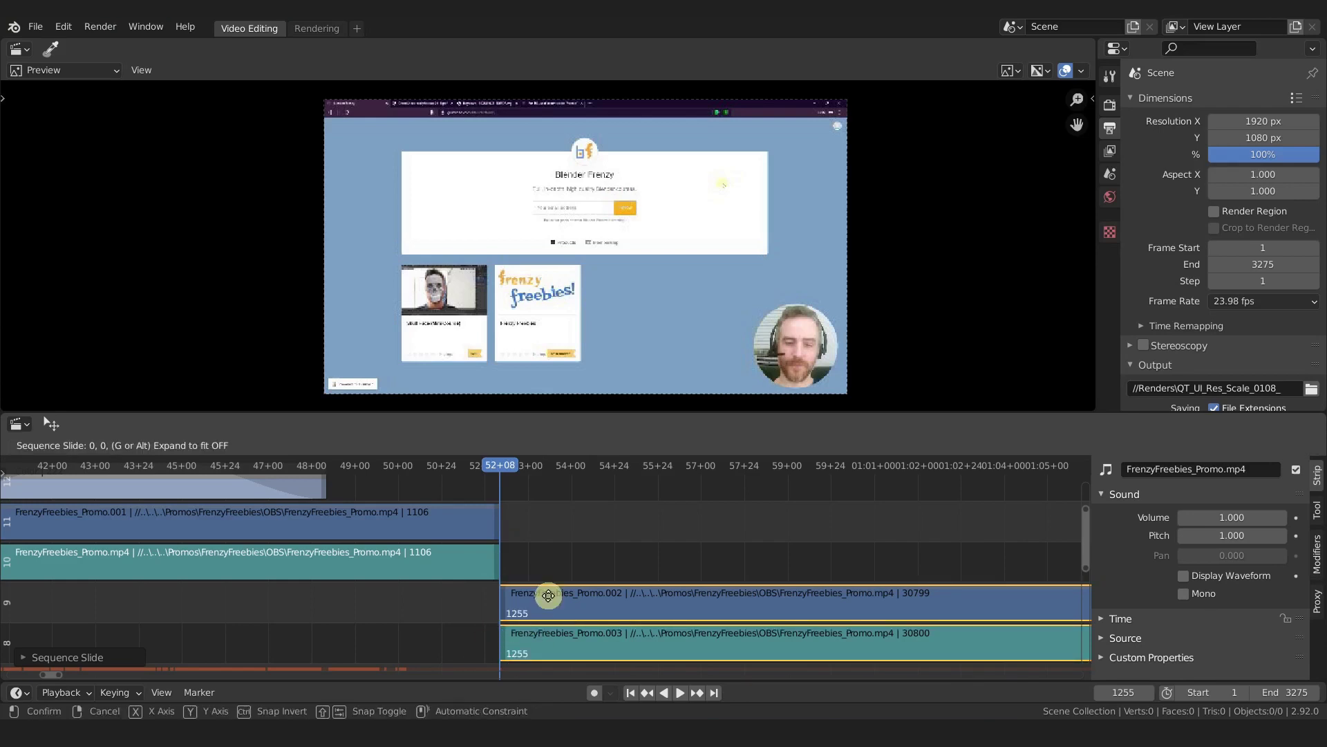
click(549, 597)
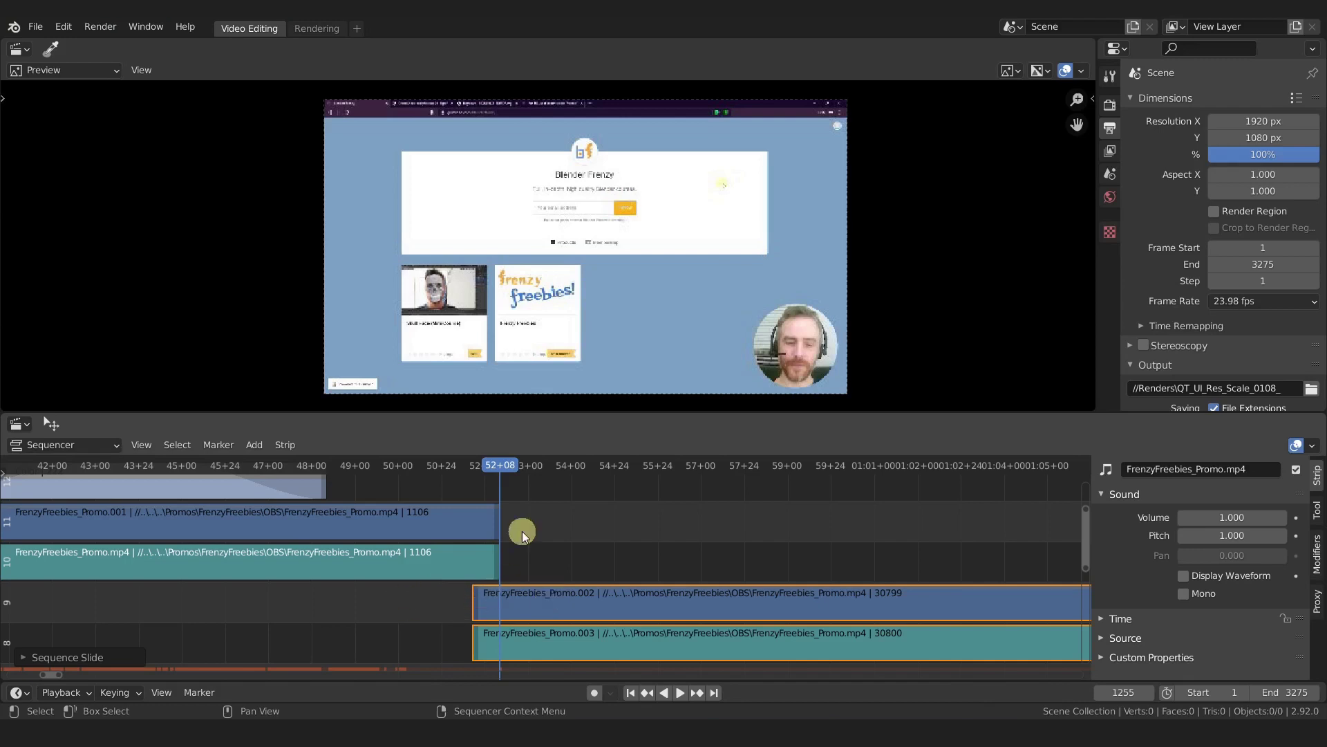
key(Page_Down)
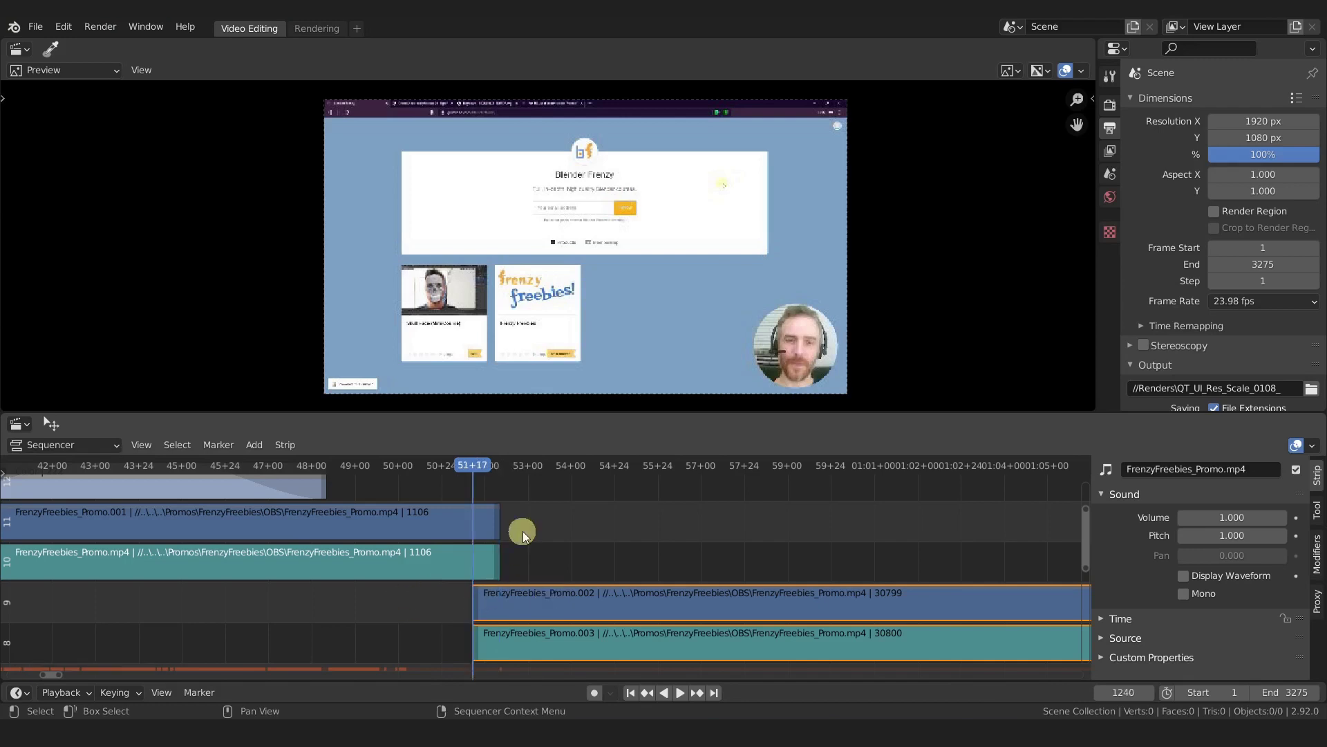
click(443, 528)
Step: Fade Promo.001 and FrenzyFreebies_Promo out from frame 1240 to their end, then preview the fade
shift+click(453, 550)
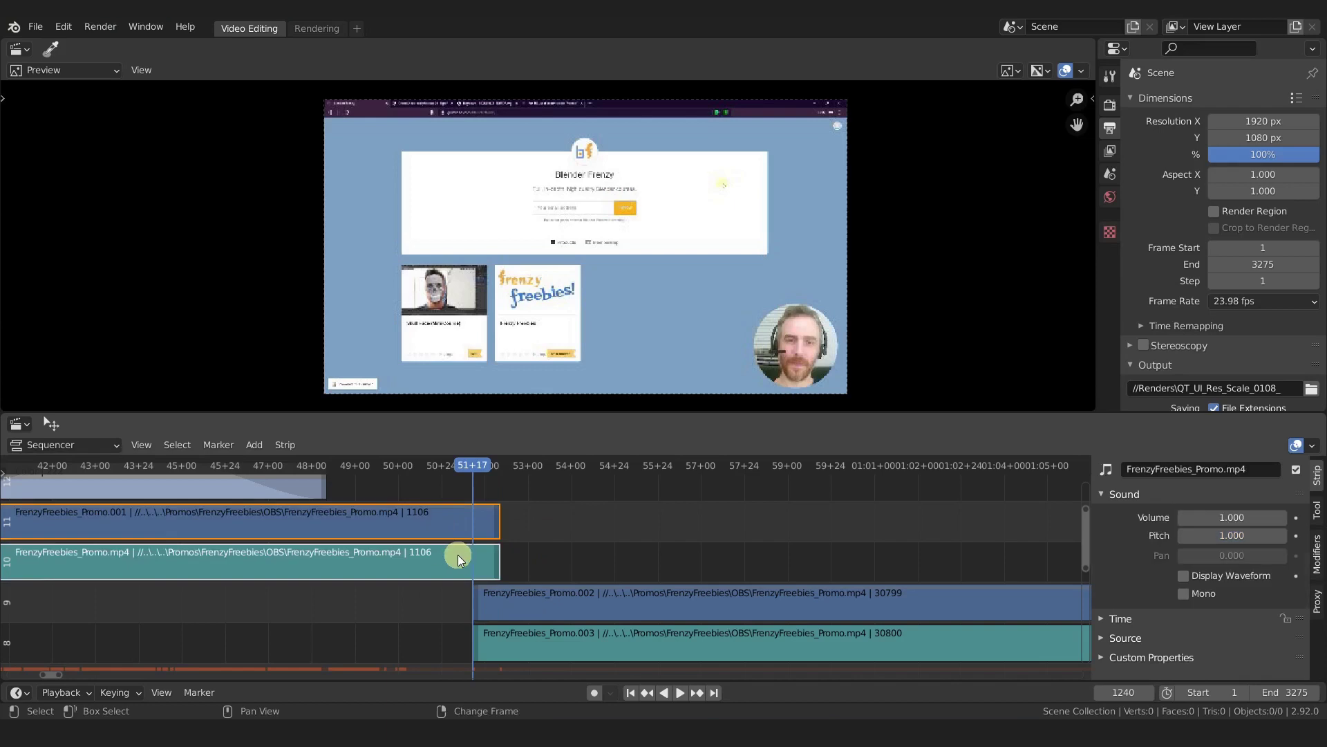
key(shift+a)
mouse_move(578, 538)
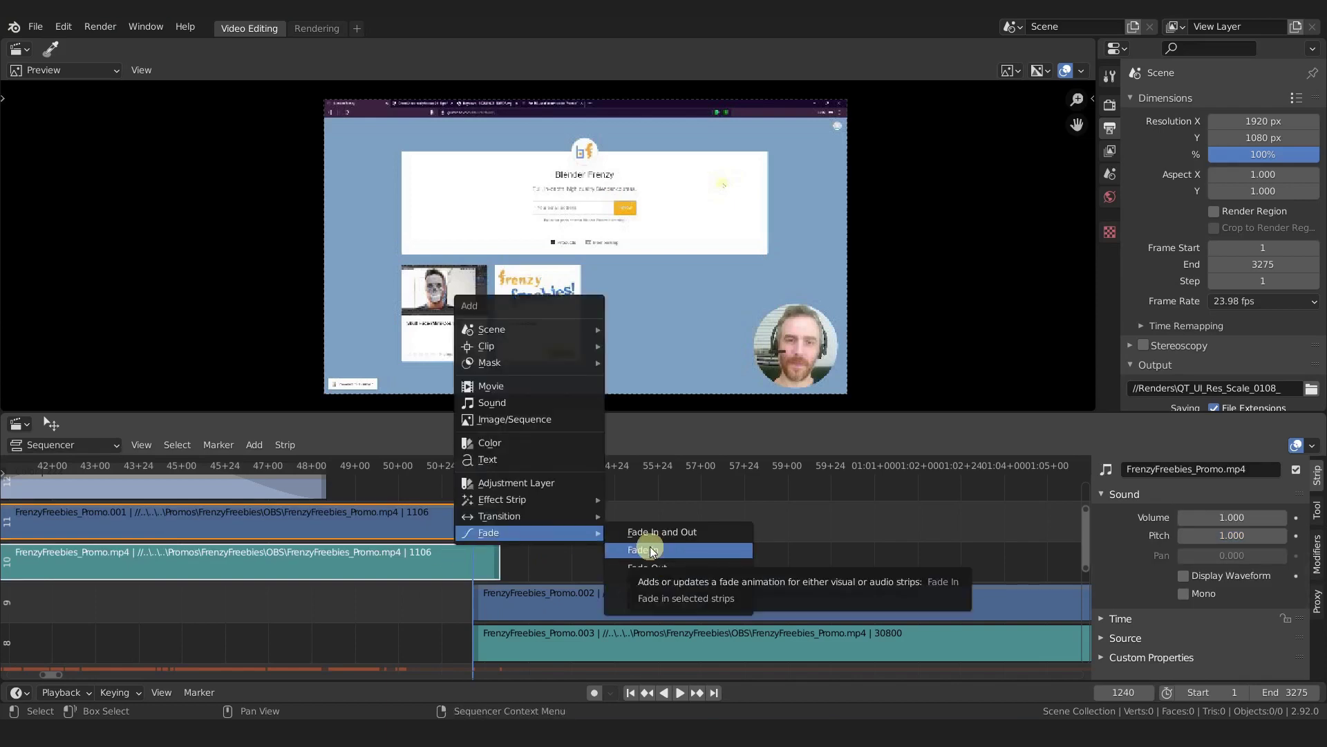
click(678, 587)
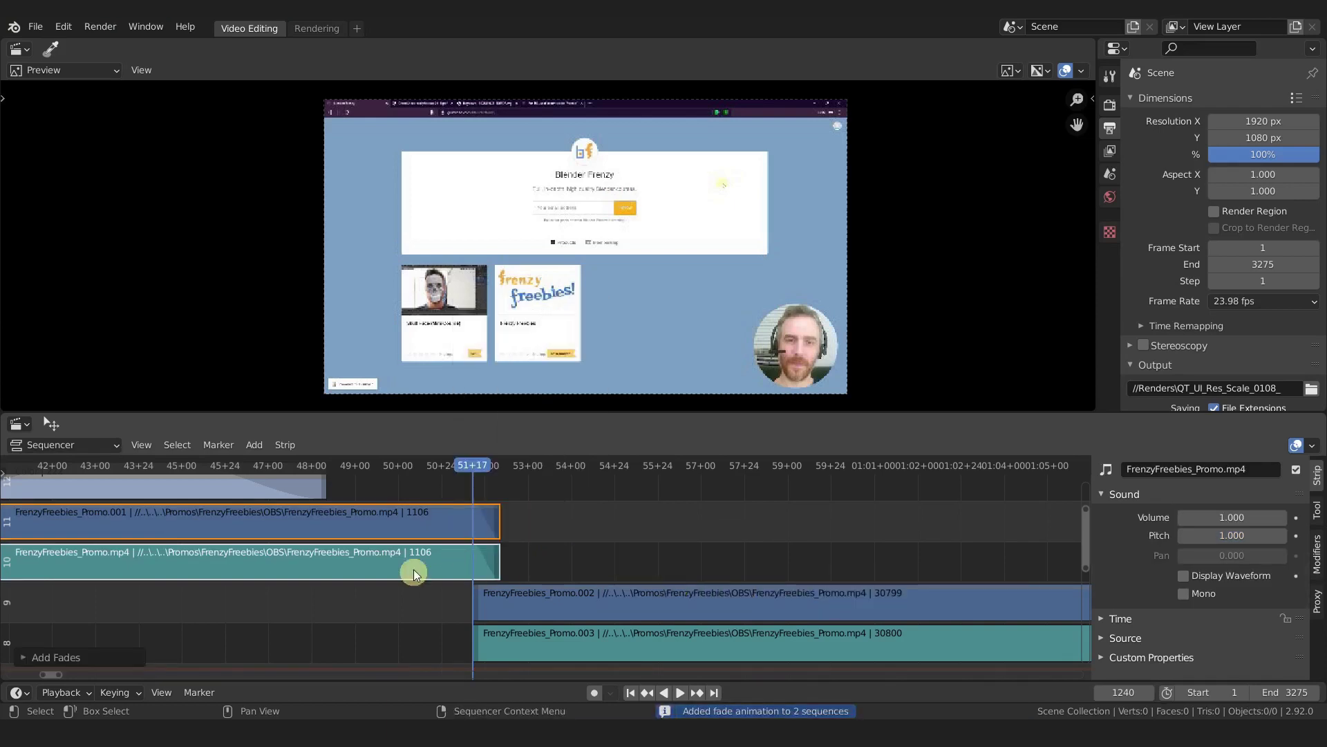
key(space)
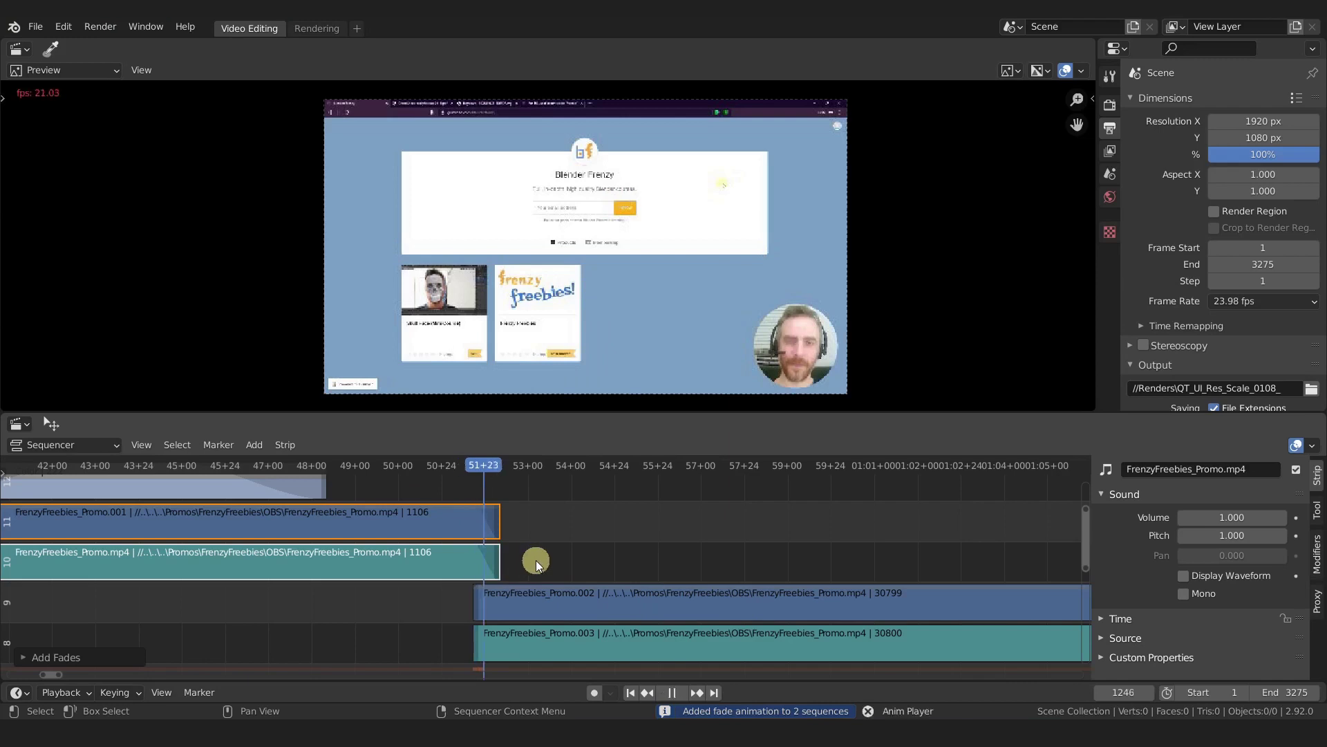
drag(524, 467, 488, 476)
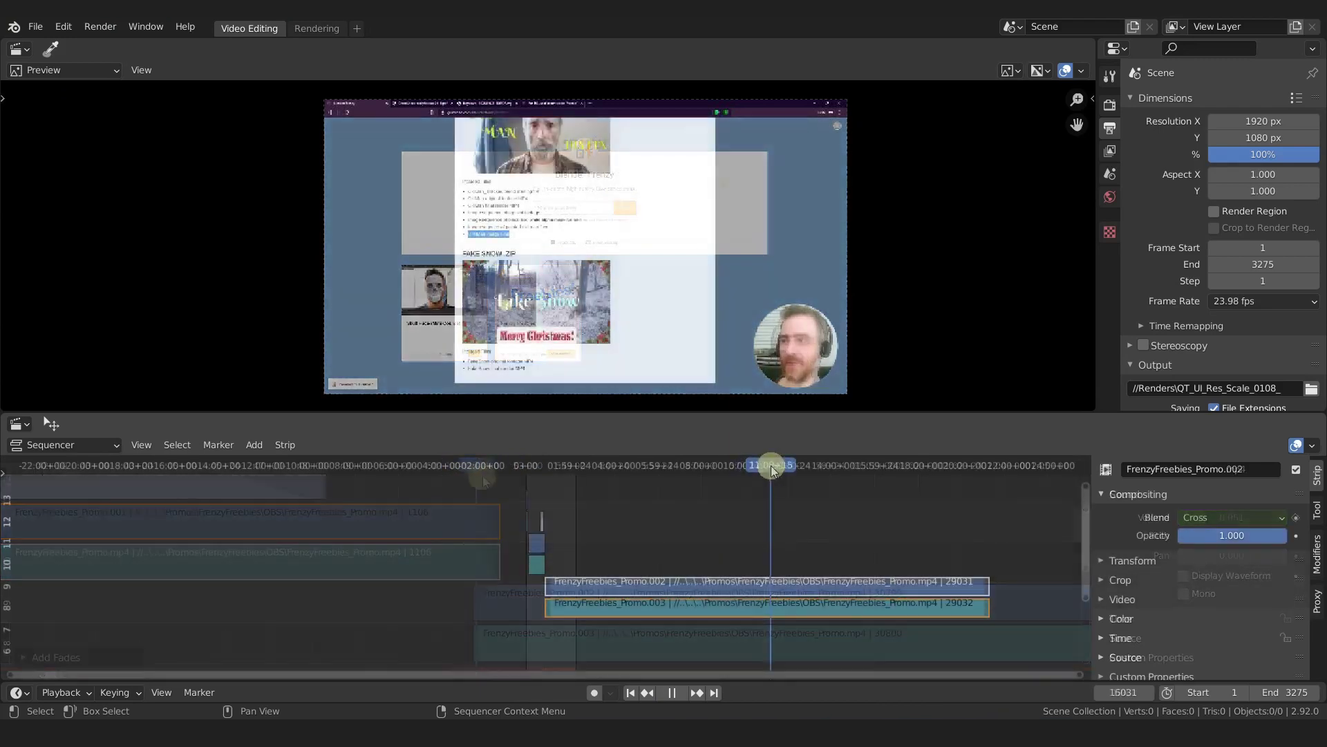
Step: Slip the footage inside Promo.003 and reposition the Promo.002 and Promo.003 strips
drag(771, 466, 767, 465)
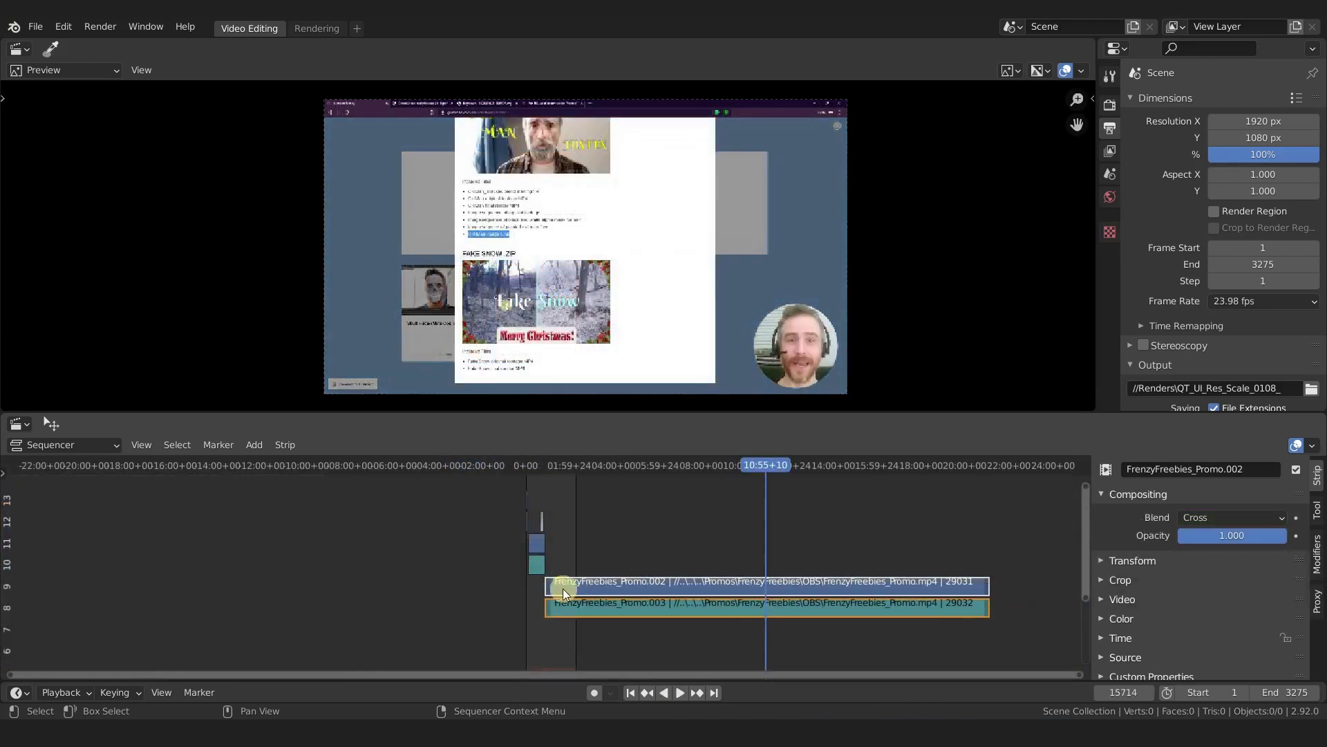
shift+click(550, 605)
key(s)
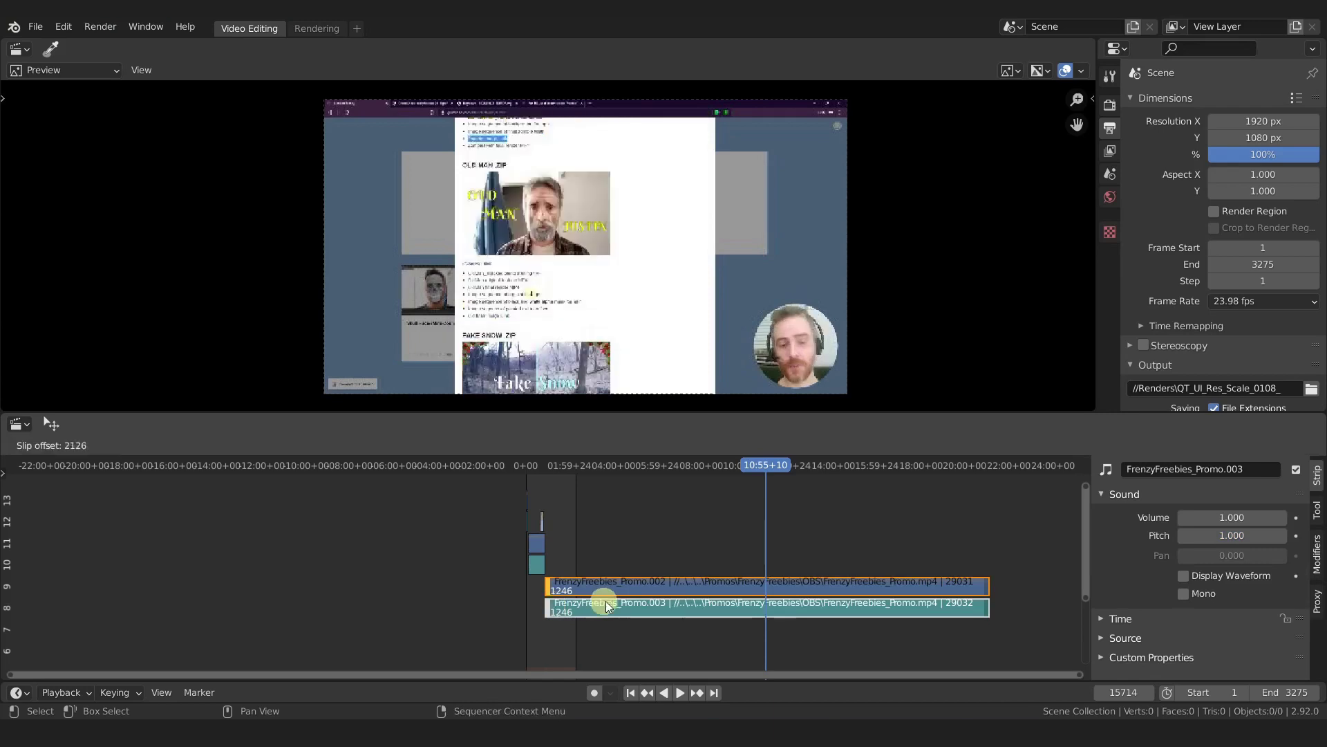
click(820, 585)
drag(729, 578, 807, 635)
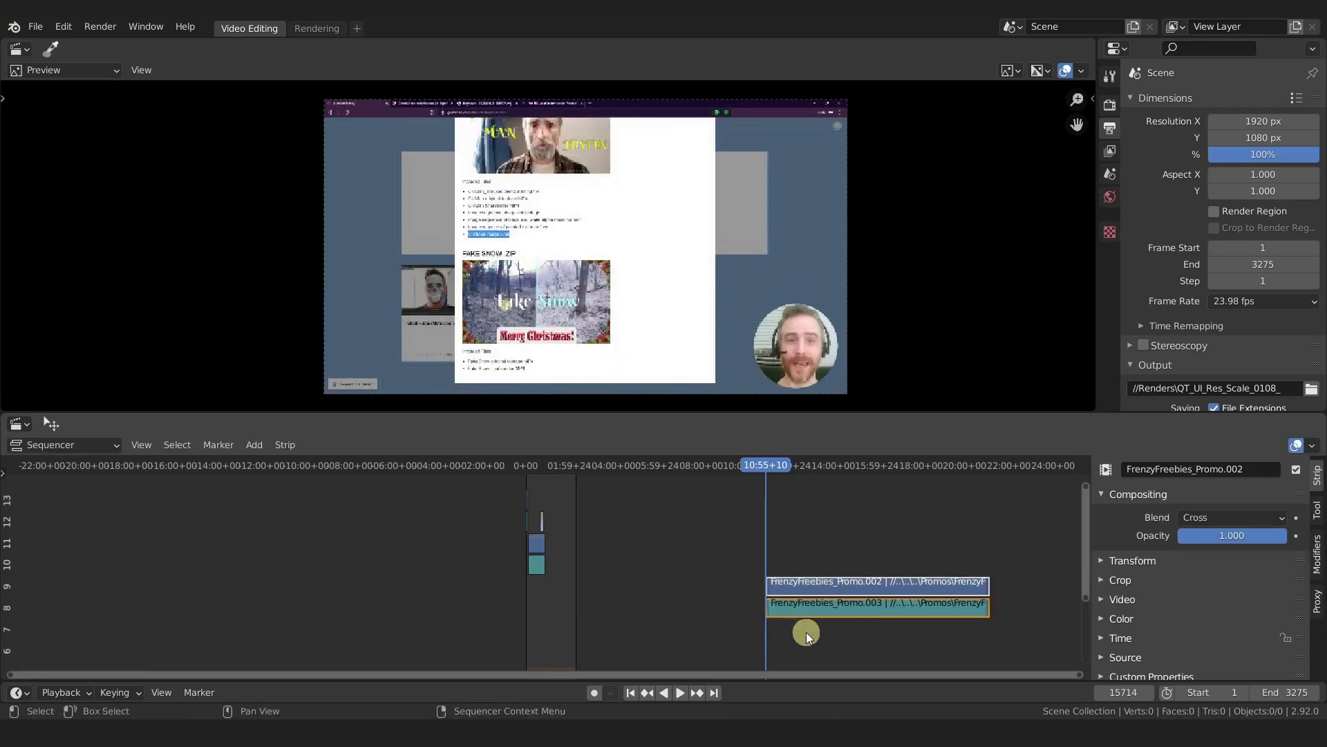
key(g)
click(581, 623)
key(g)
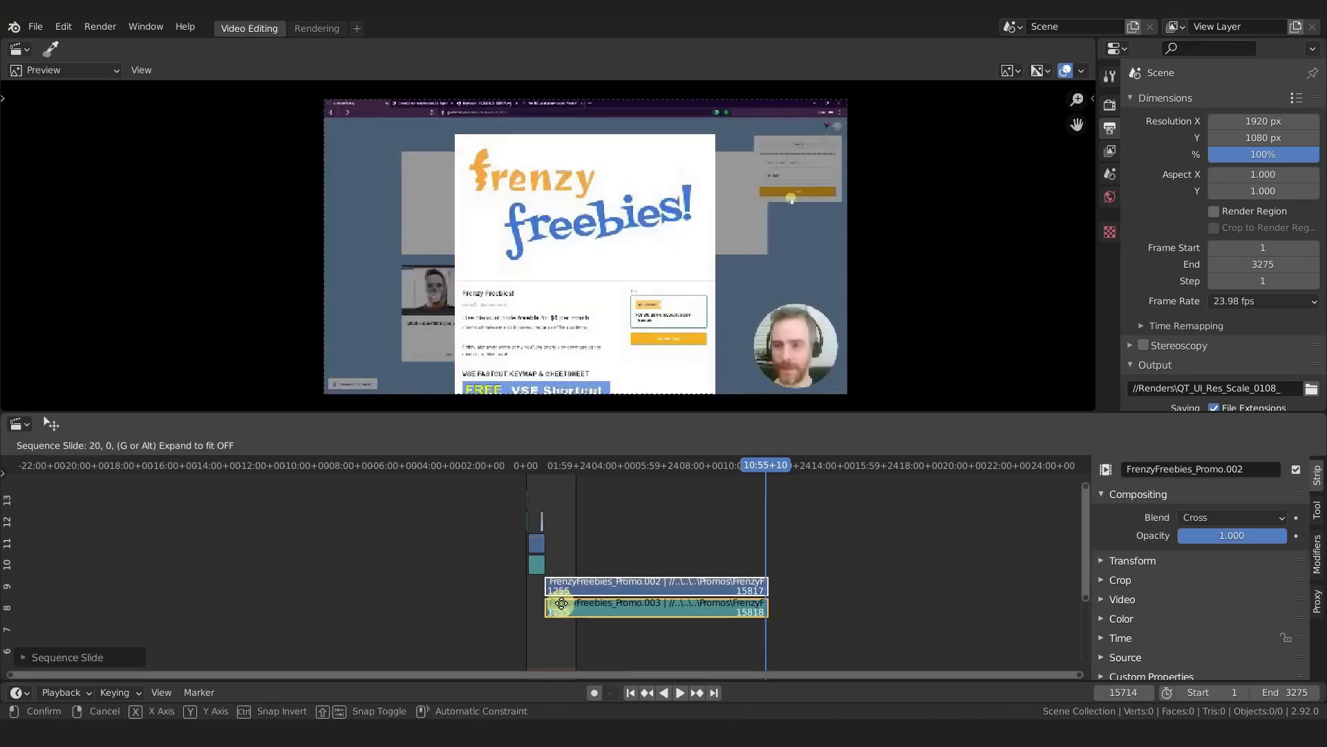
click(547, 586)
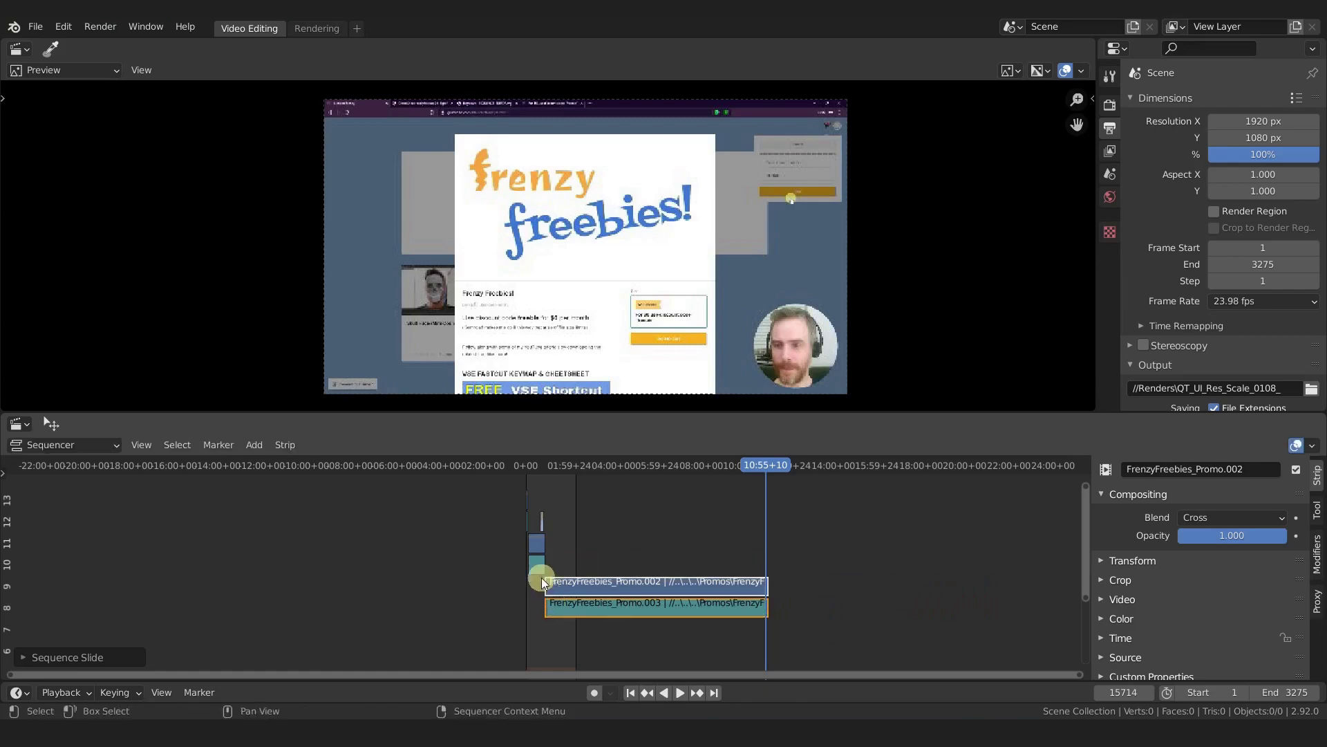
Step: Slide Promo.002 and Promo.003 15 frames earlier to start at 1240, under the fade-out
middle_drag(542, 582, 666, 574)
key(b)
drag(644, 516, 685, 638)
scroll(681, 635, up, 8)
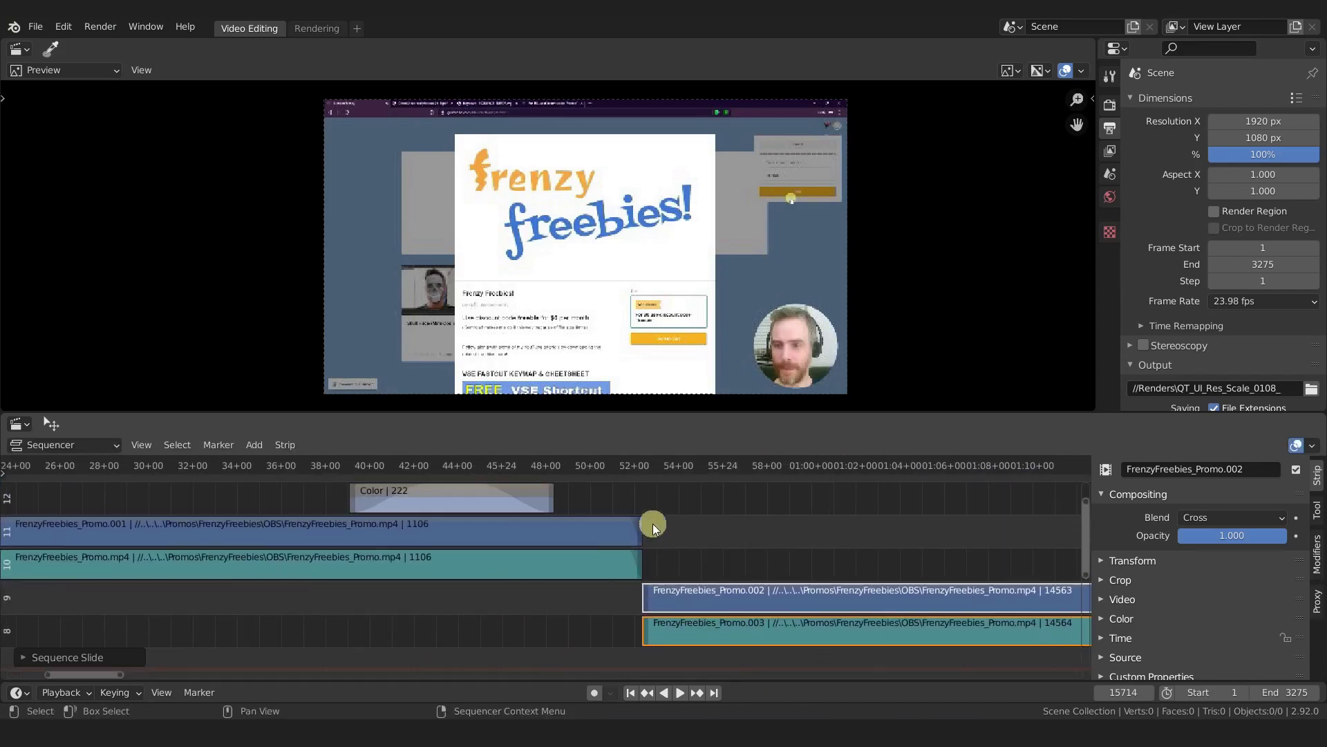
key(g)
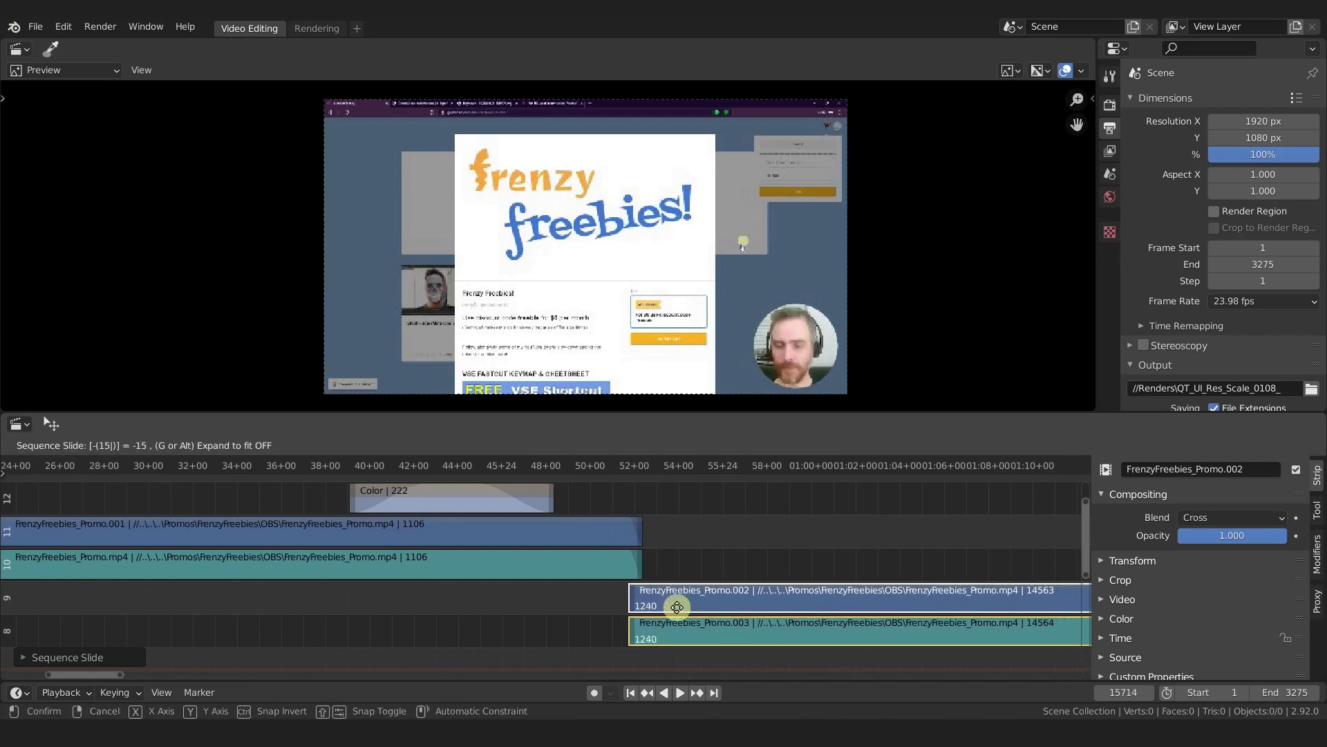
click(677, 606)
Step: Play back and scrub through the crossfade between the two promo pairs
scroll(681, 606, up, 4)
middle_drag(692, 603, 614, 496)
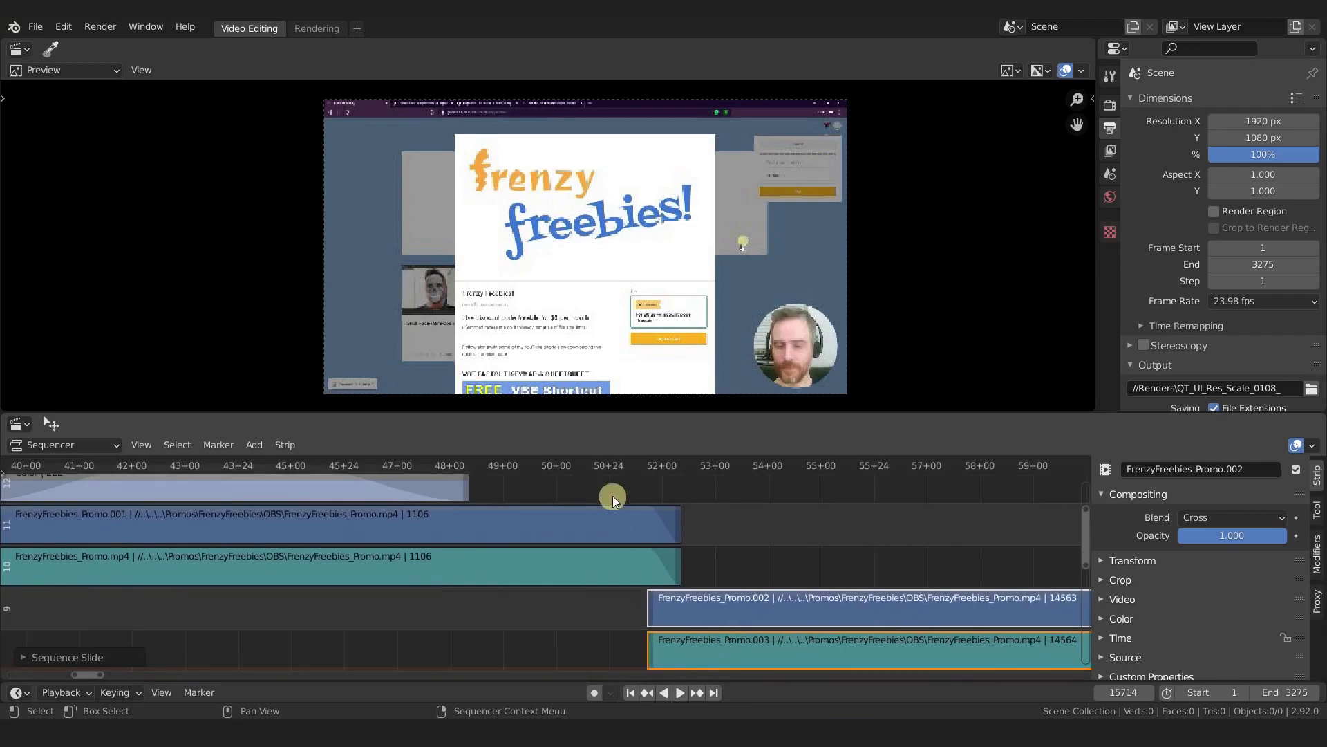
click(627, 467)
key(space)
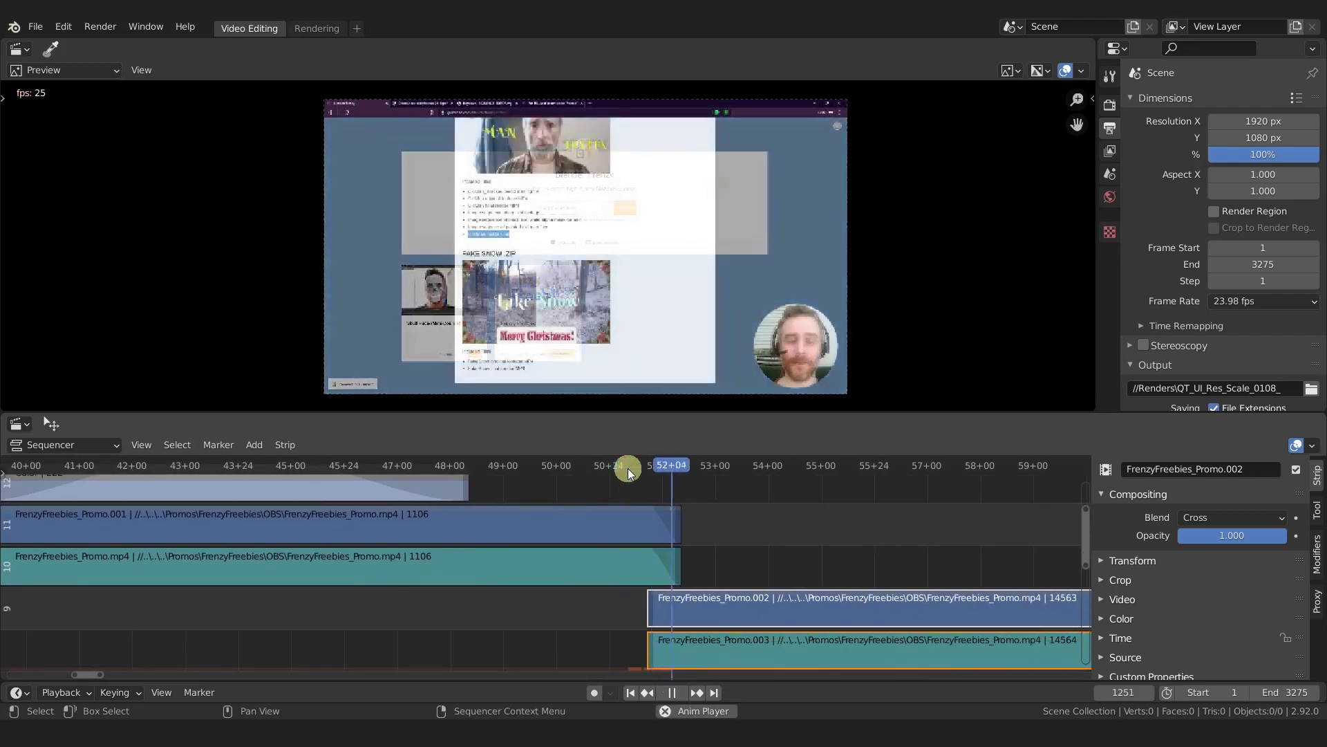
drag(651, 460, 734, 465)
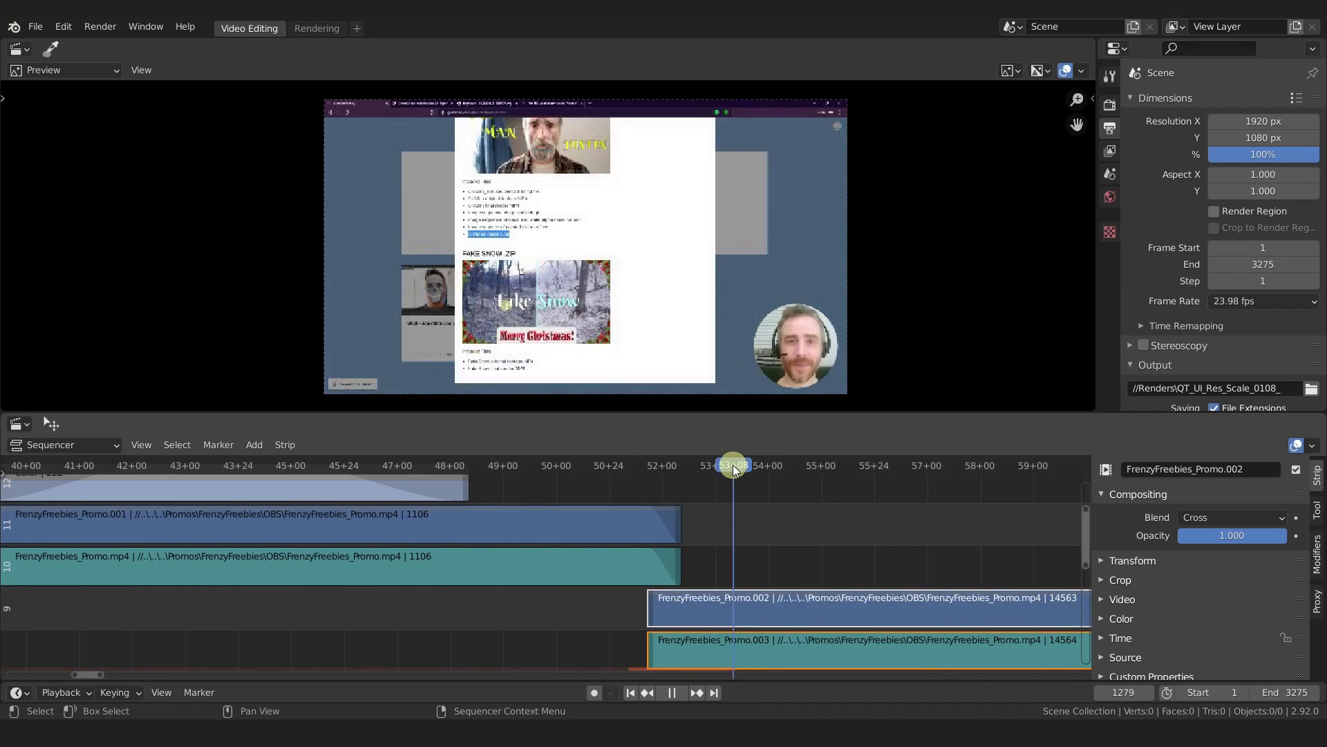
key(space)
scroll(715, 518, down, 10)
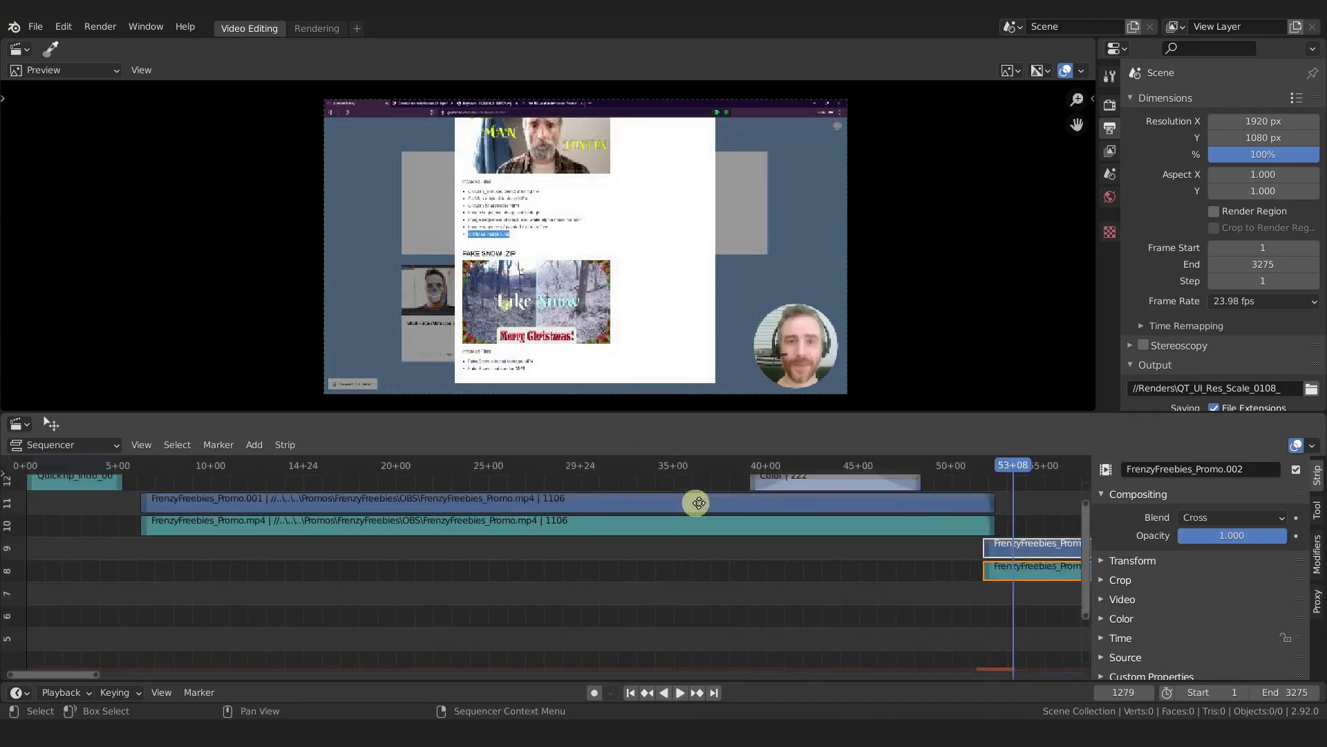
Step: Zoom in on the end of the QuickTip intro and set the playhead to frame 125
ctrl+middle_drag(460, 529, 547, 465)
drag(547, 466, 667, 463)
ctrl+middle_drag(667, 484, 602, 518)
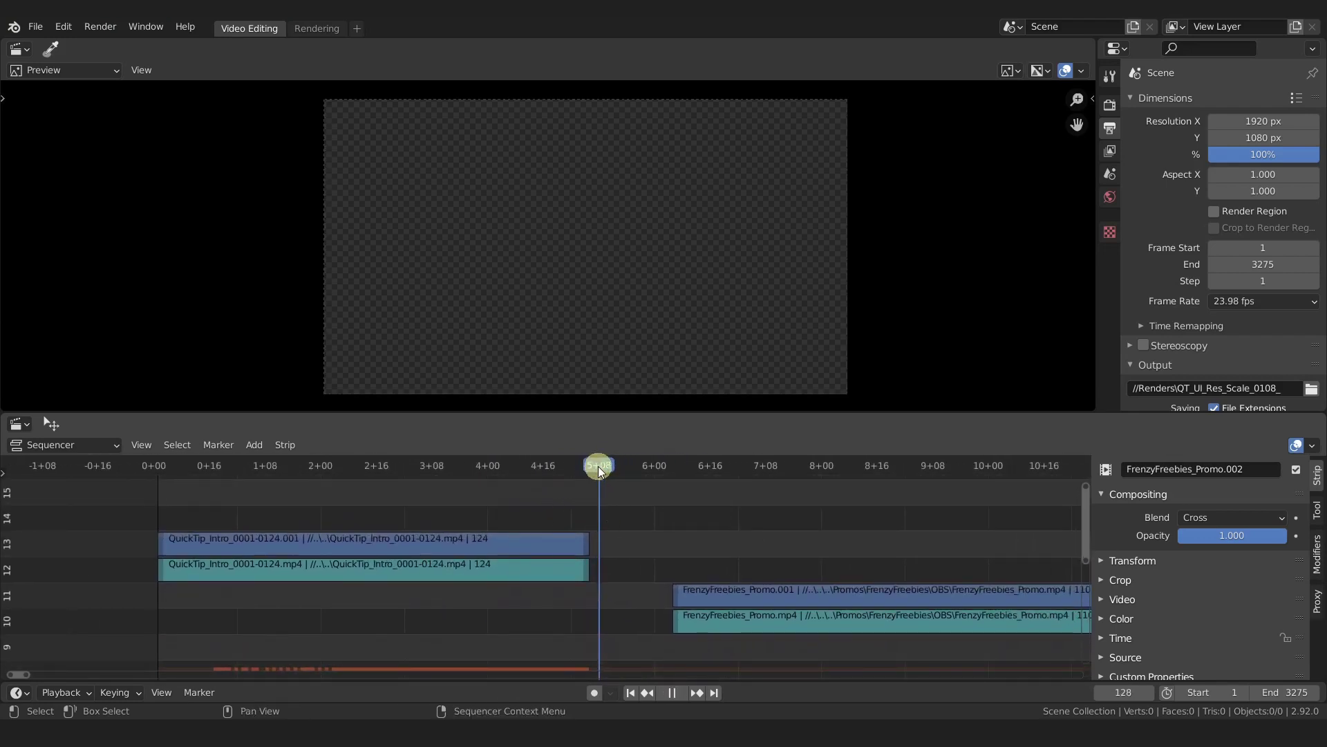
key(Left)
key(Left)
key(Left)
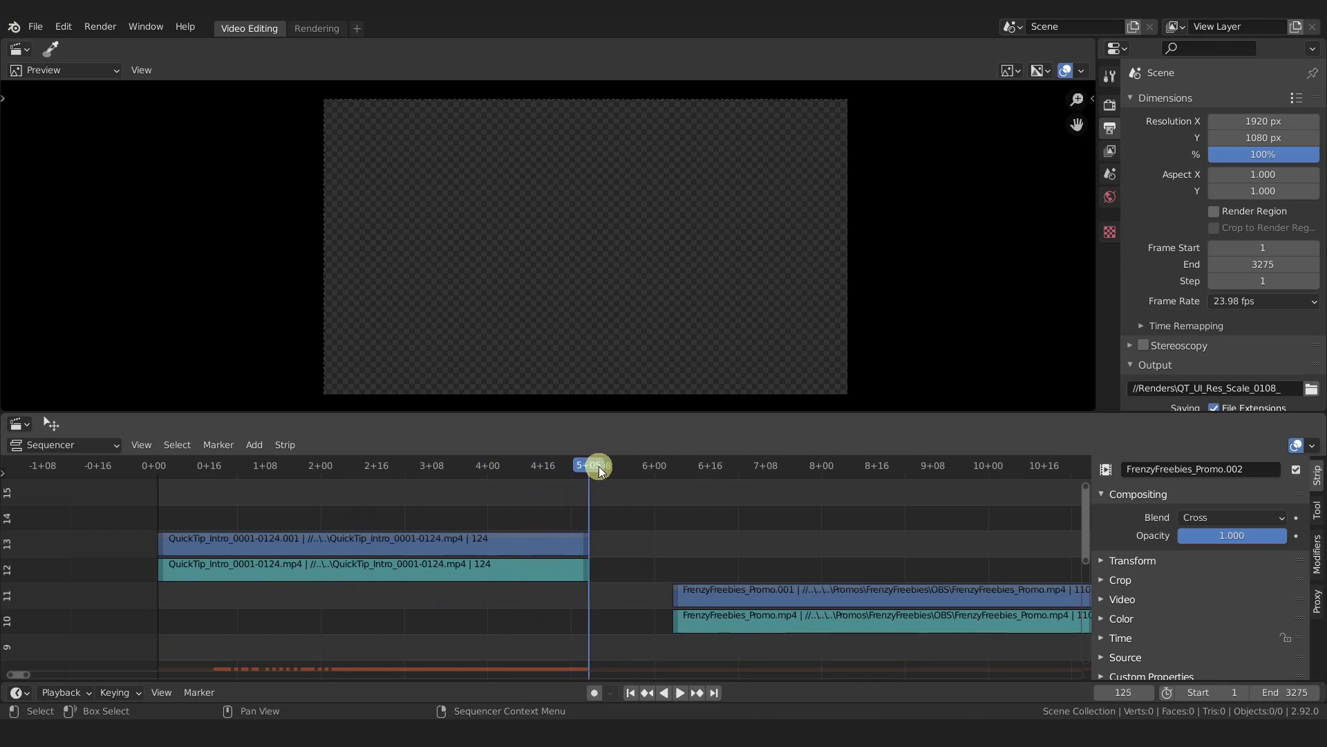
Step: Slide both FrenzyFreebies_Promo strips to start before frame 125, then select both QuickTip strips
drag(637, 556, 733, 654)
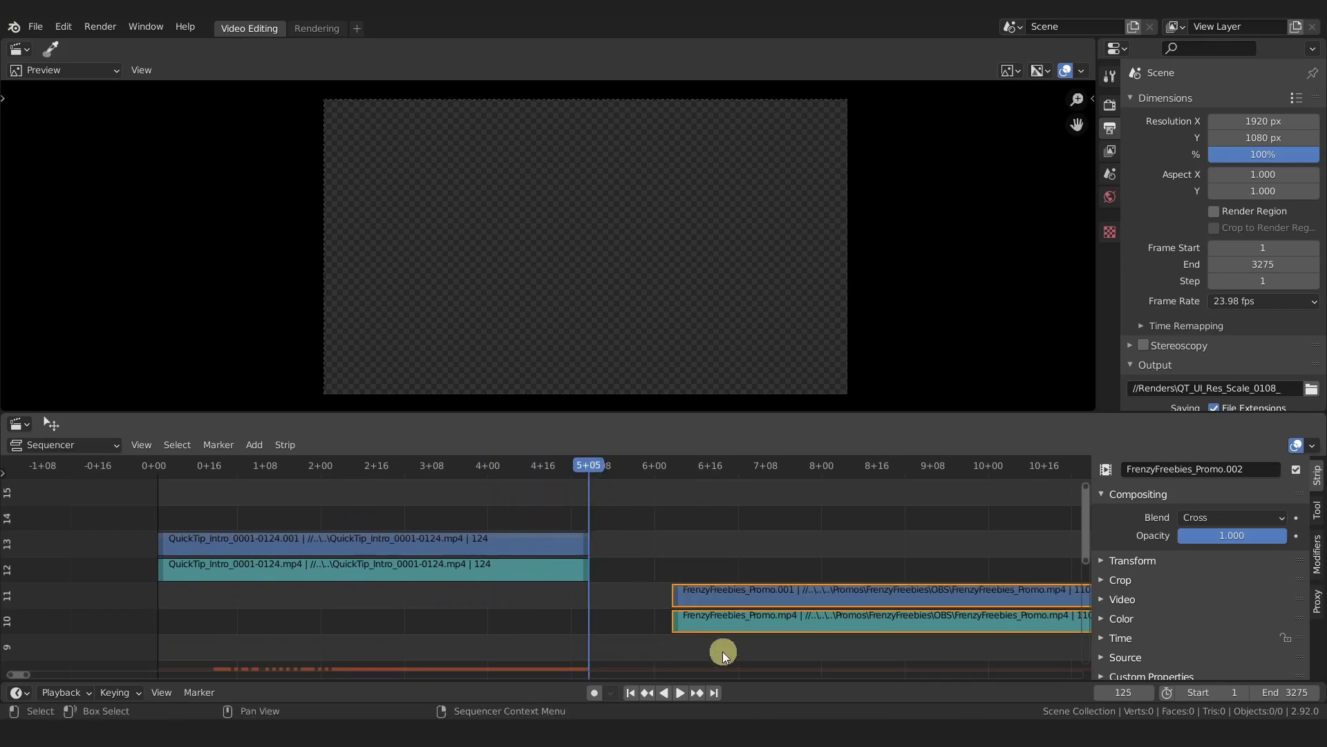
key(g)
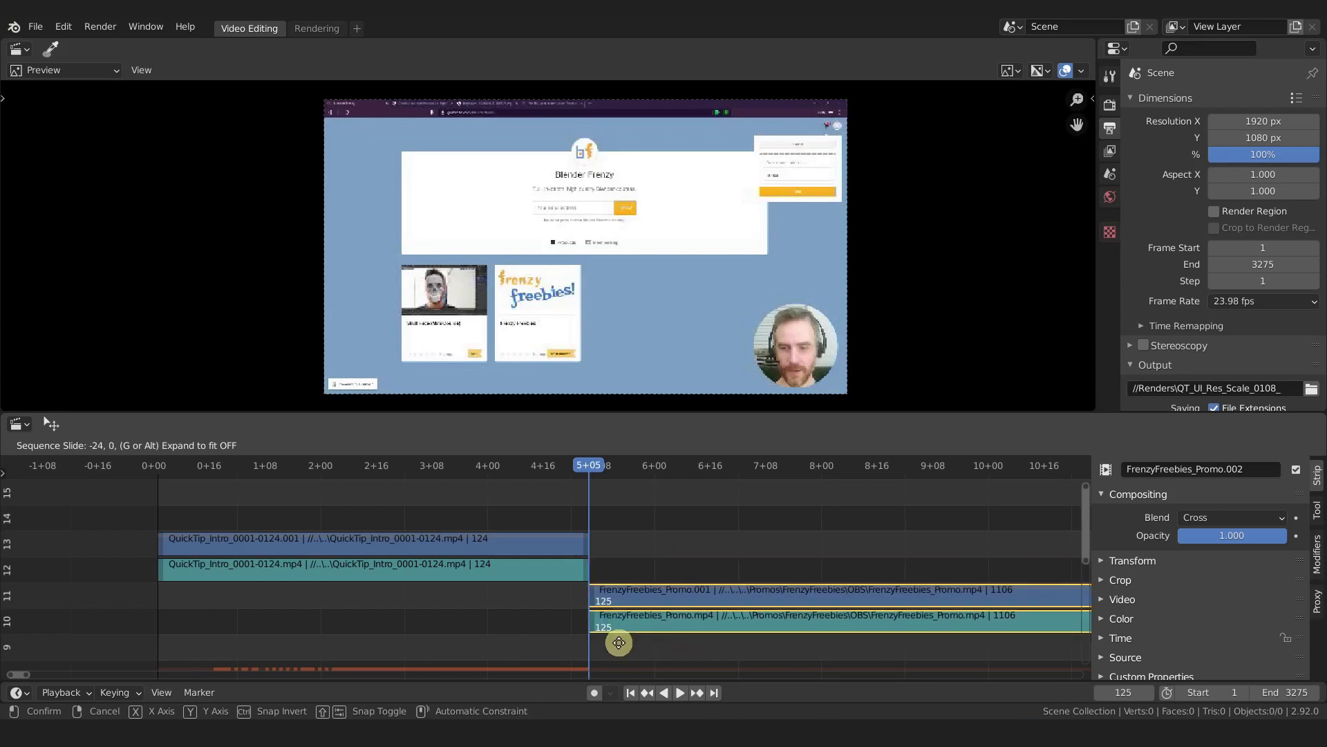
click(619, 642)
key(g)
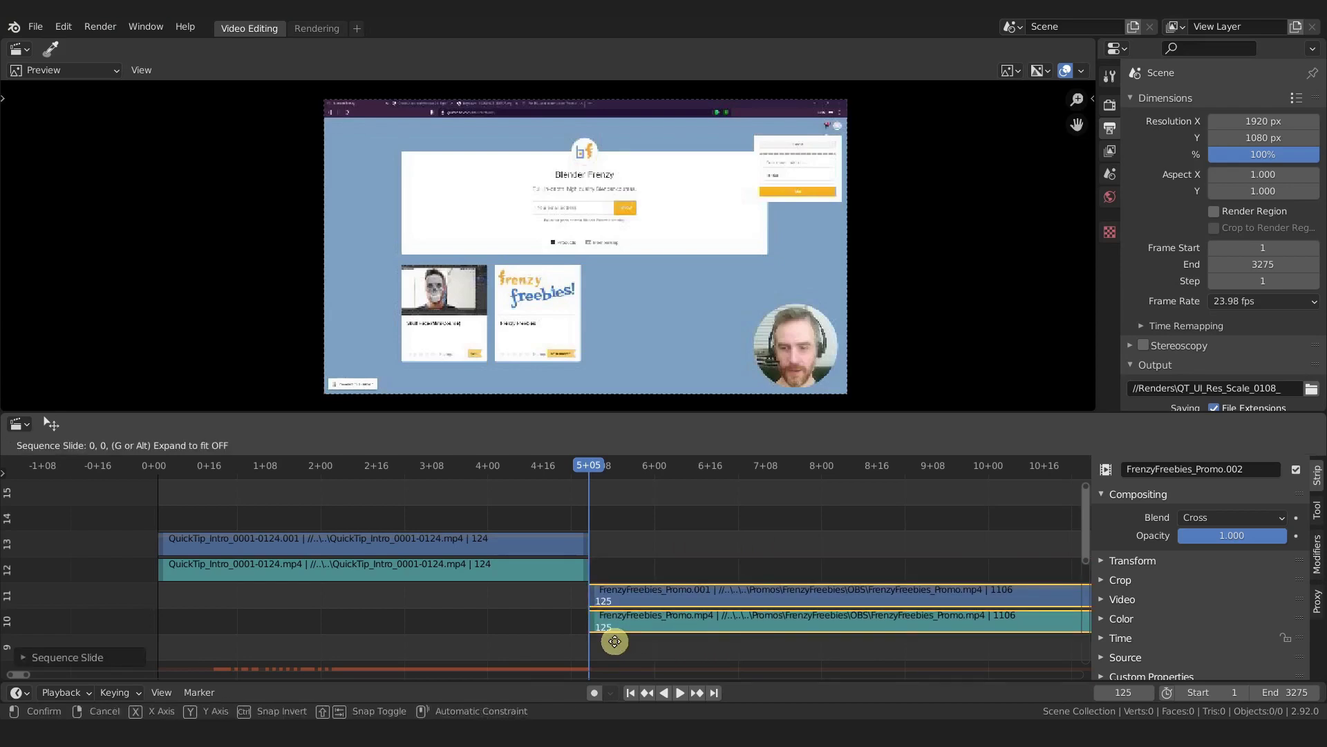
click(614, 641)
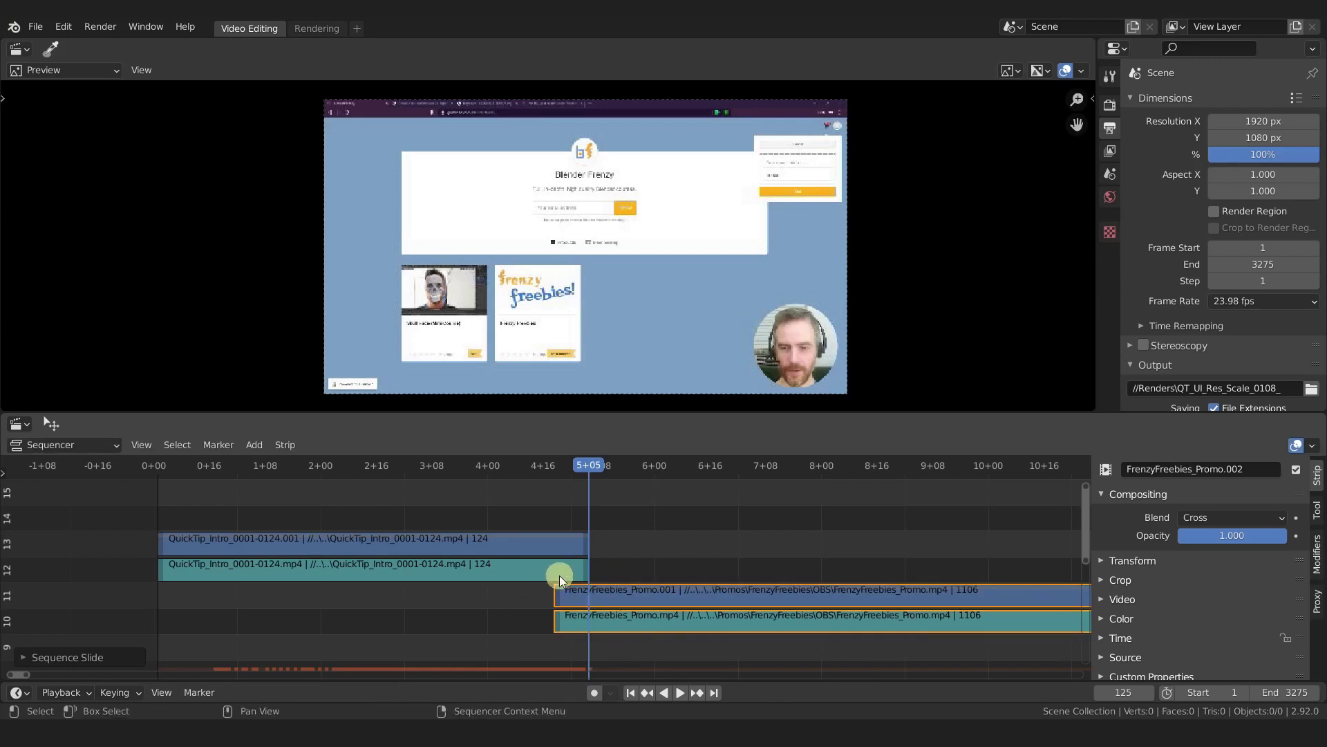
click(538, 549)
shift+click(527, 570)
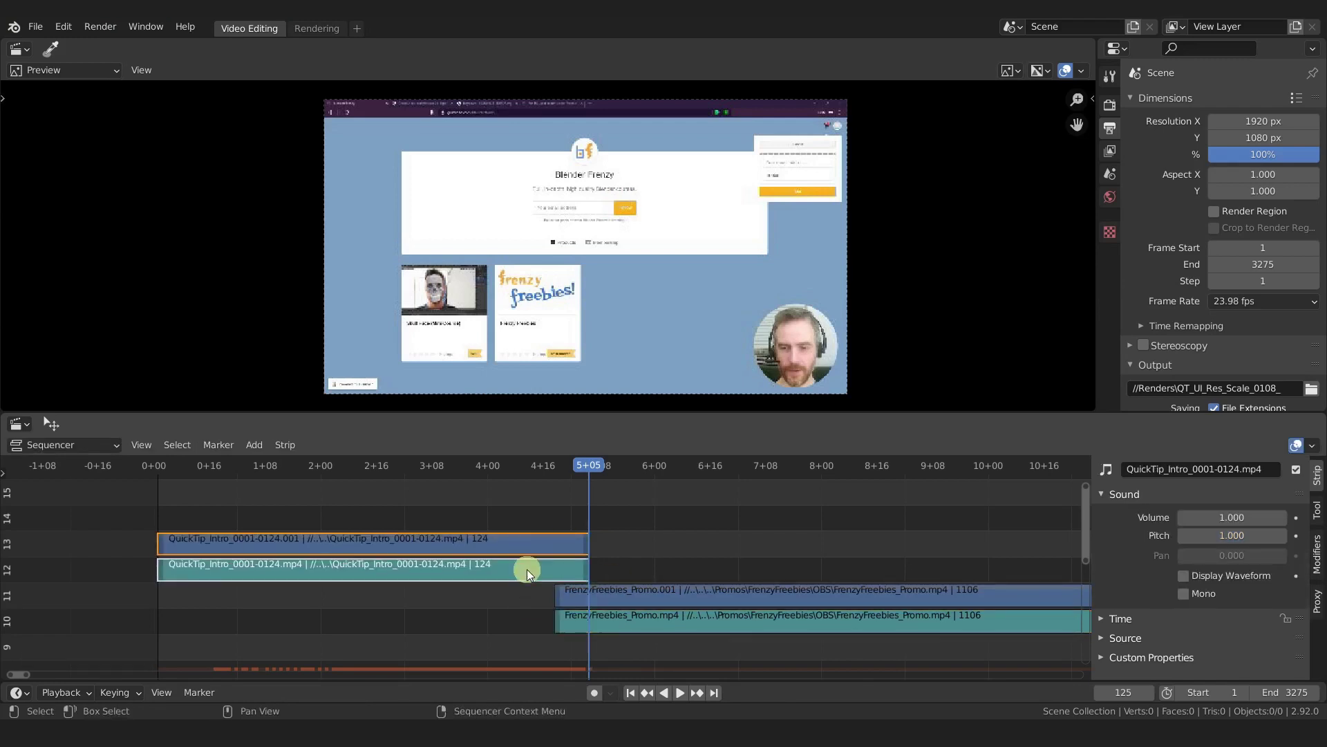
Step: Fade both QuickTip intro strips out from frame 115
key(shift+a)
mouse_move(527, 568)
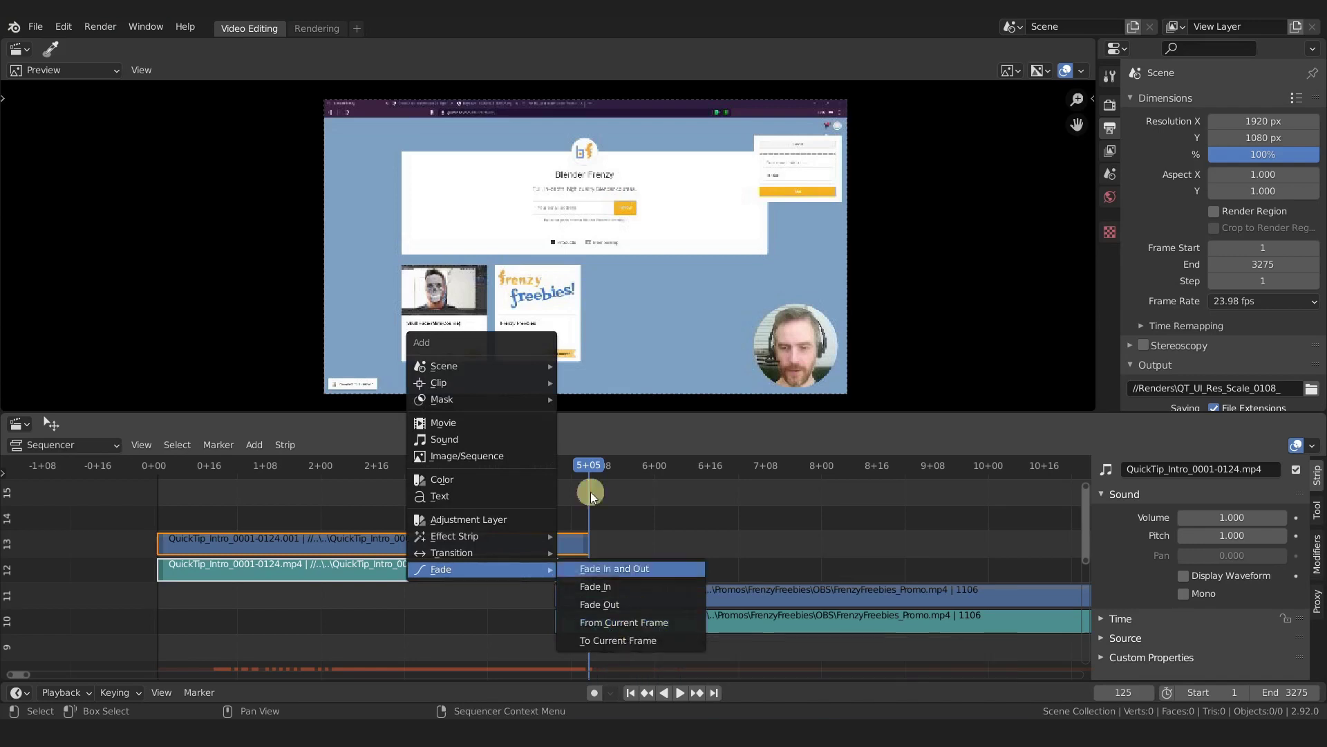
key(Escape)
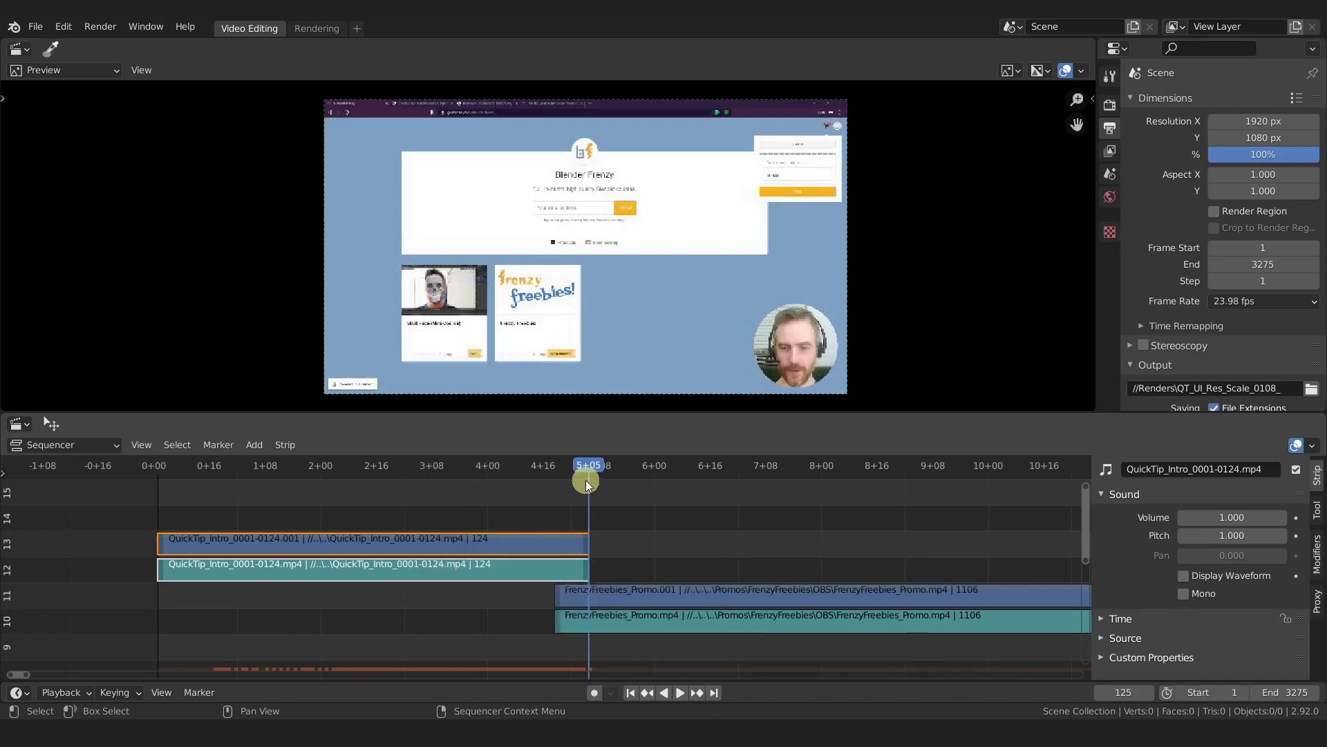
key(Page_Down)
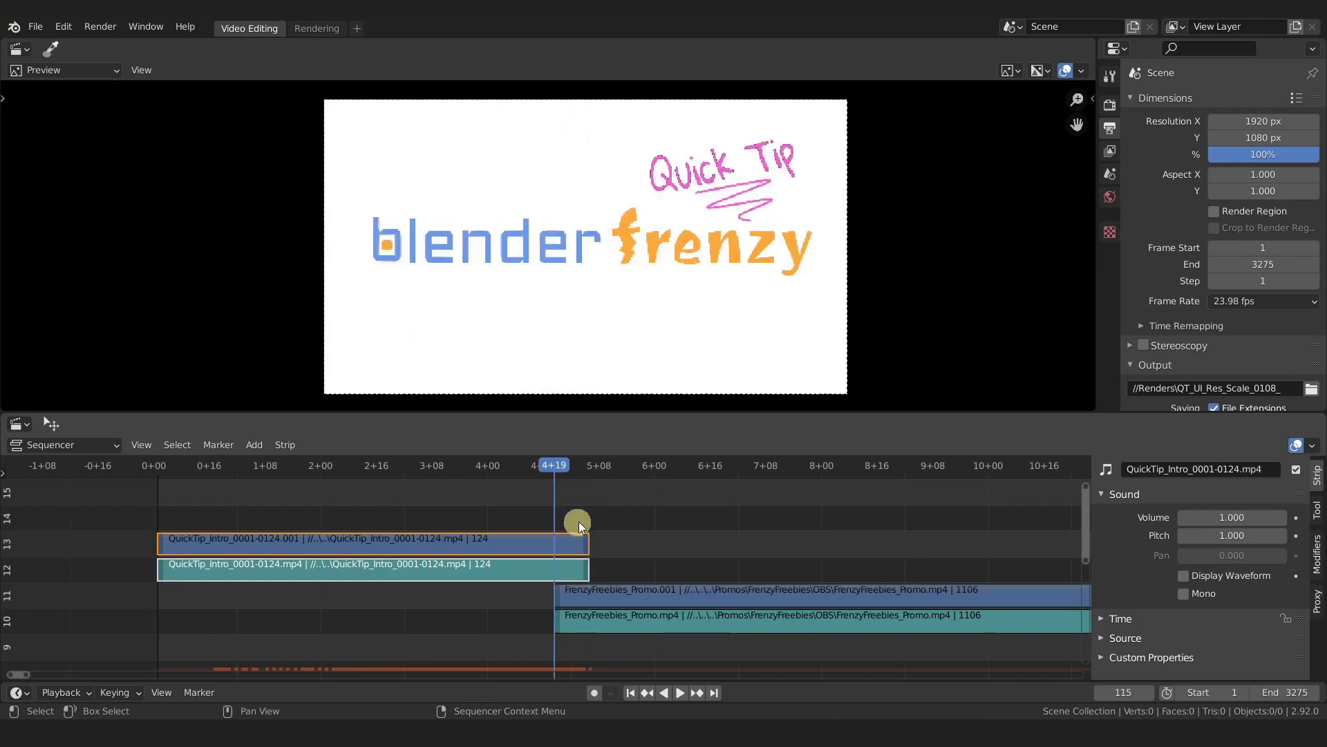
key(shift+a)
mouse_move(593, 519)
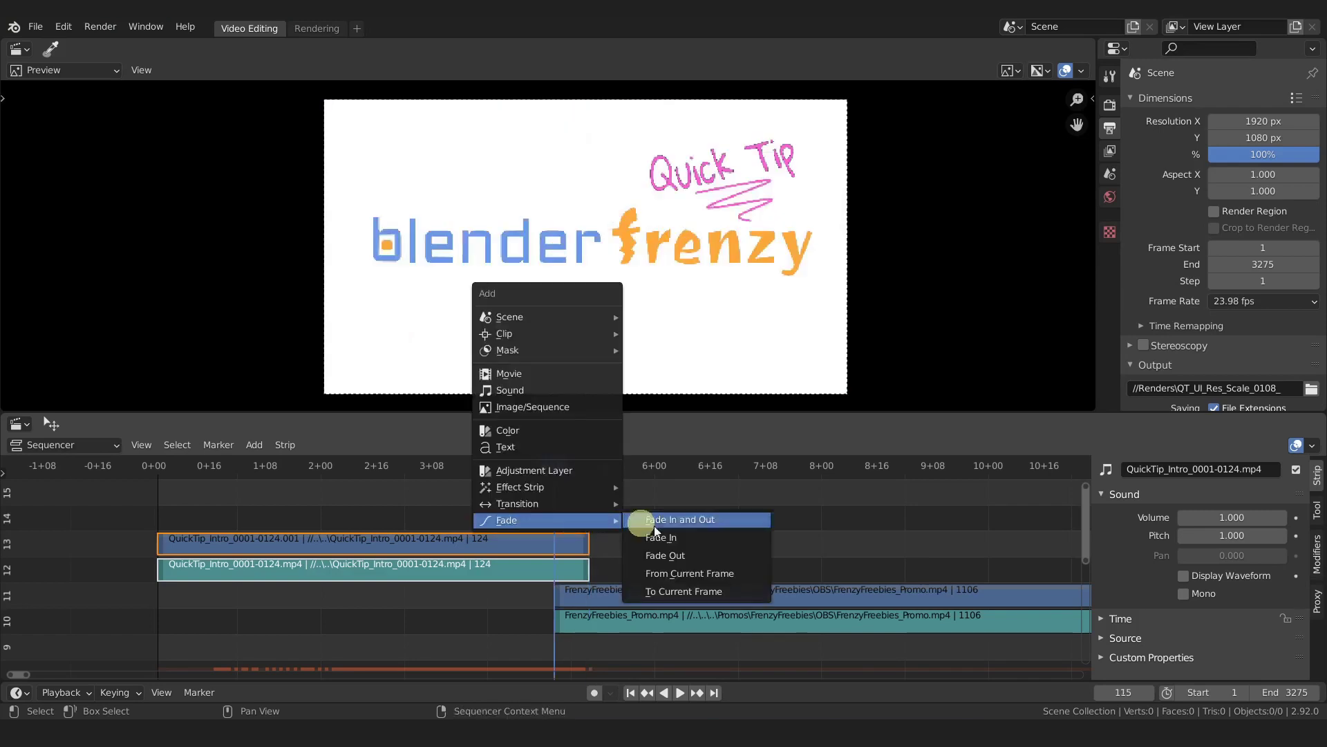
click(697, 573)
Step: Play back the intro crossfade, then rewind toward the start of the intro
key(space)
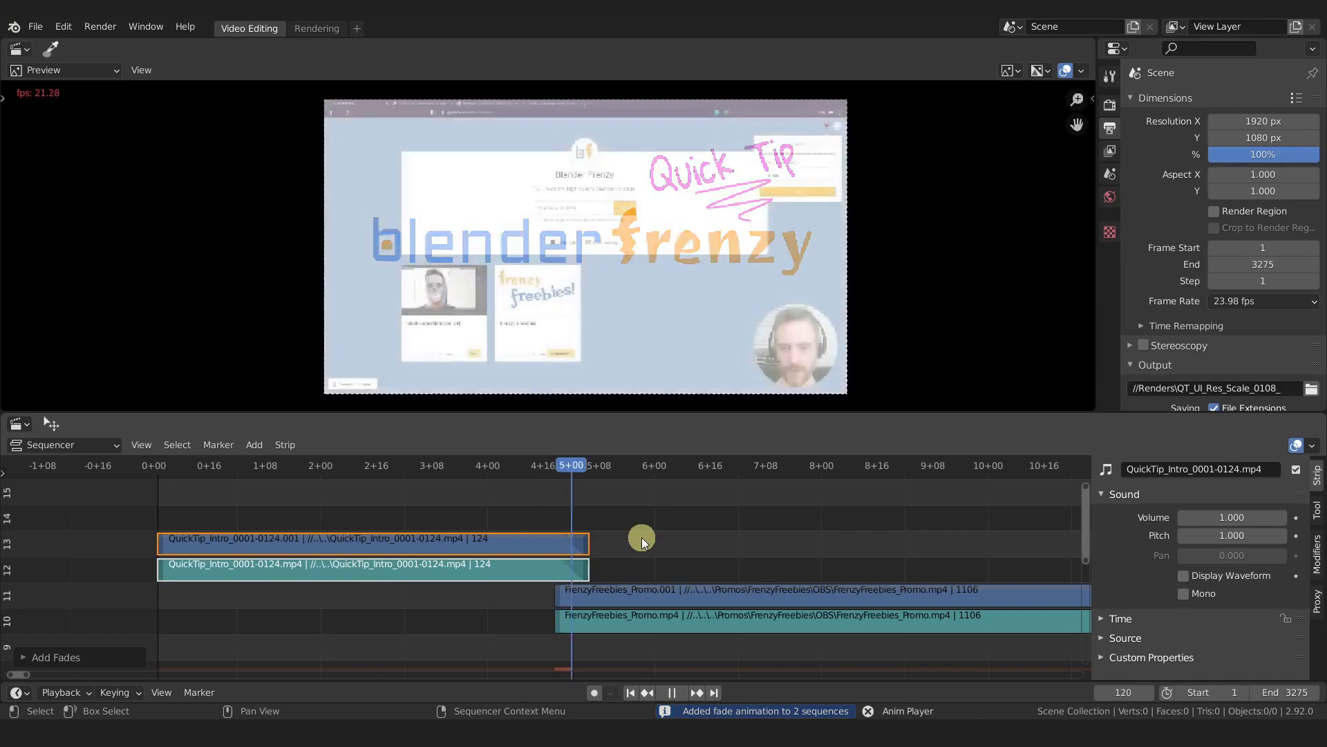
click(589, 472)
drag(573, 474, 185, 486)
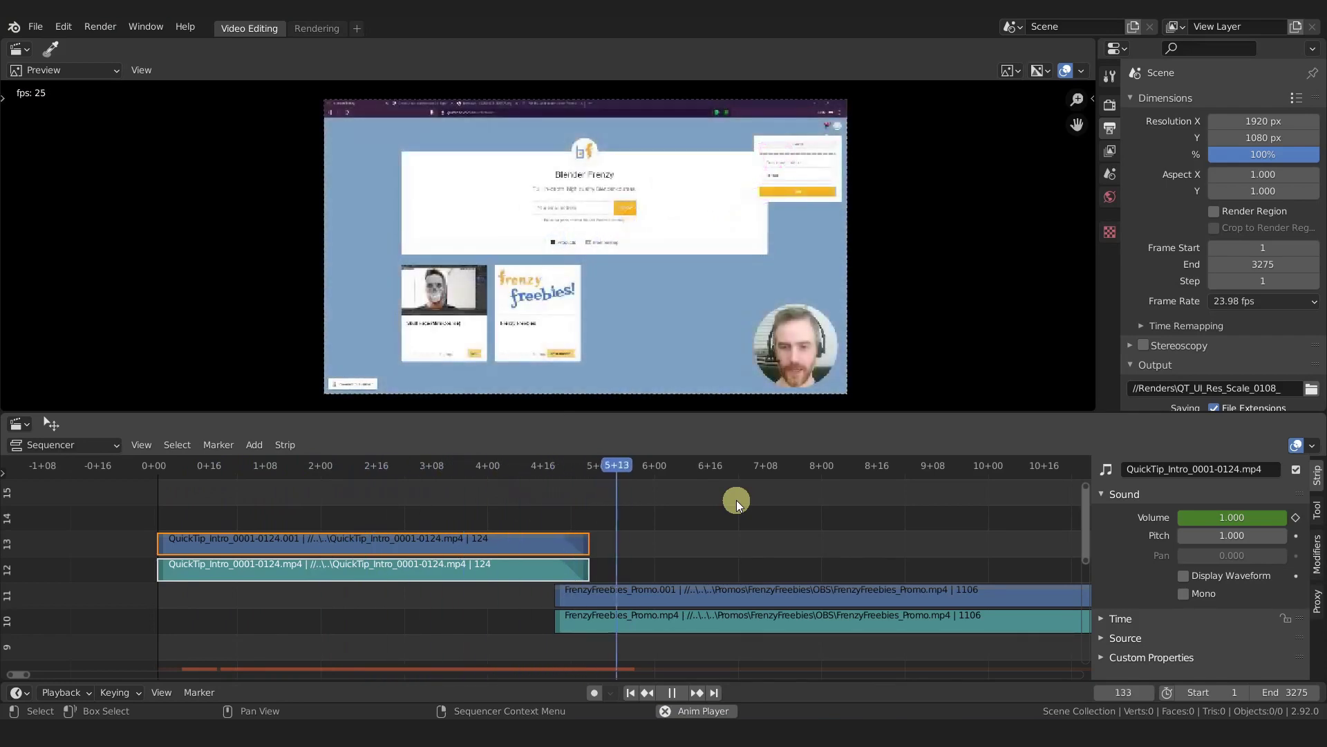
Step: Stop playback once the intro has faded to 0.000, leaving only the FrenzyFreebies_Promo footage
key(space)
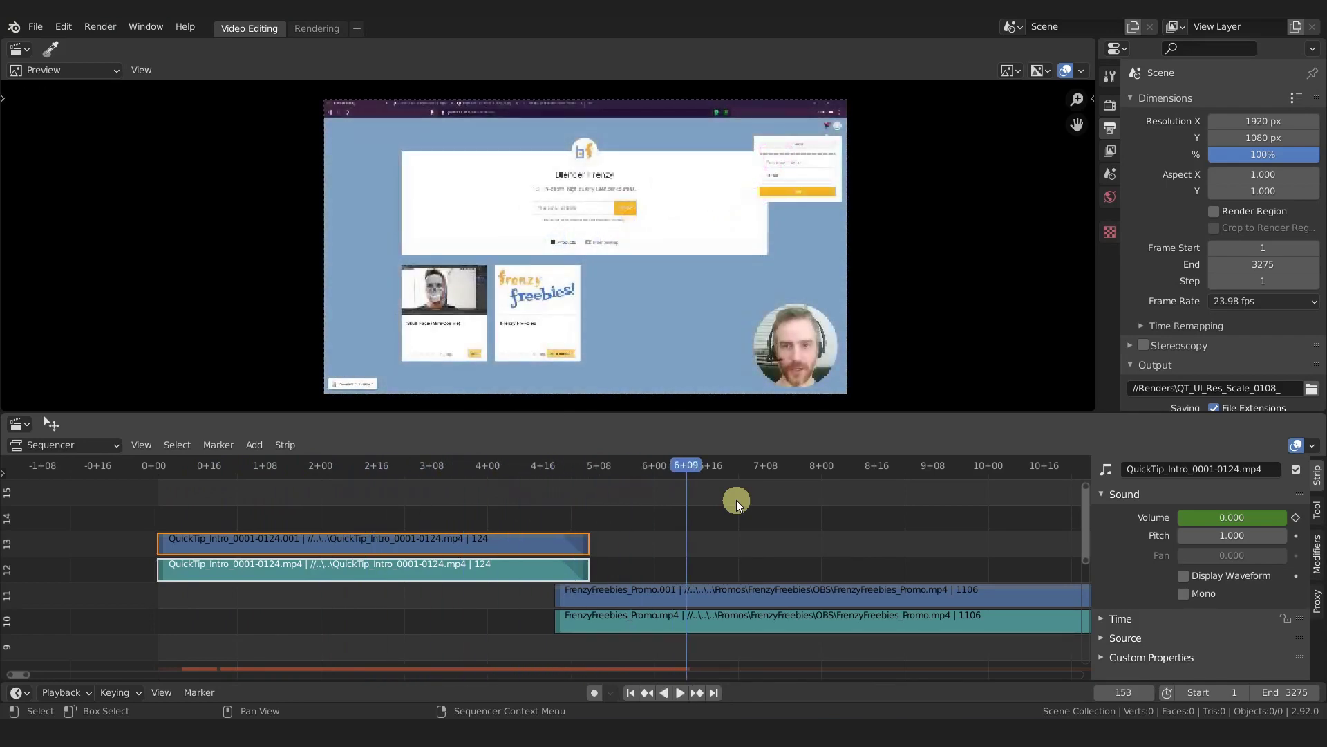